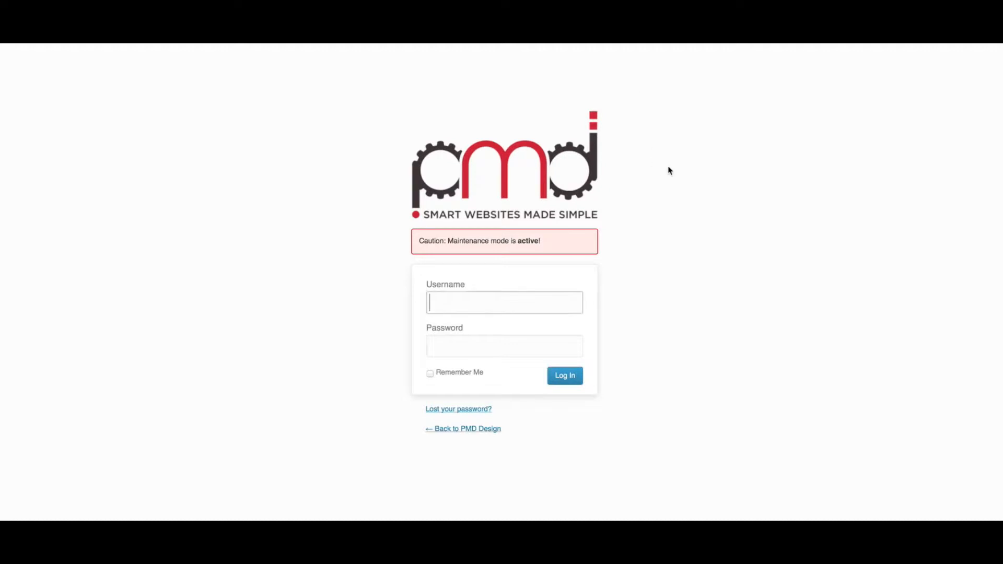
- Log in to PMD Design with the admin username and the autofilled password
text(pmdadmin)
key(Tab)
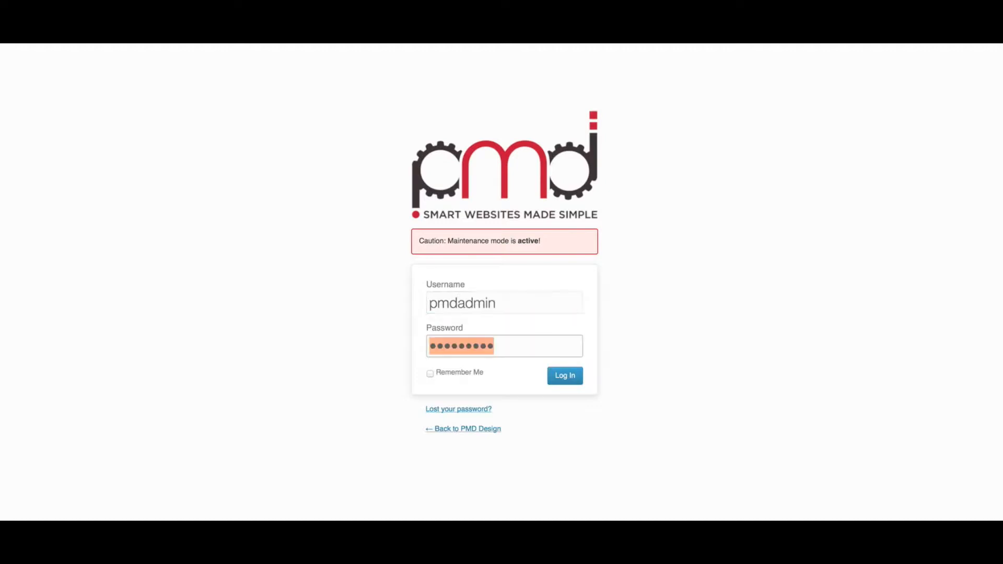
click(568, 377)
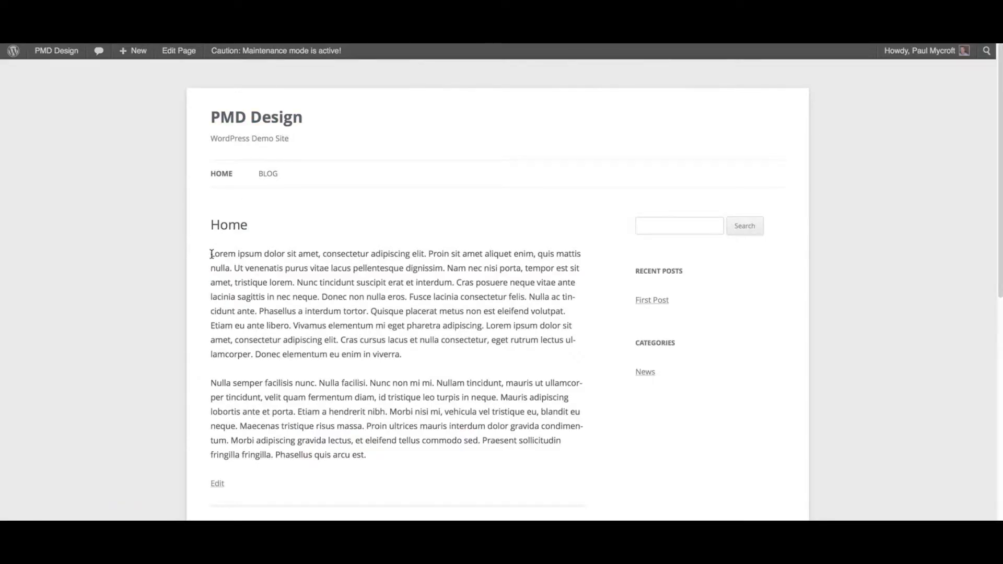
- Select part of the first paragraph on the live Home page, then clear the selection
drag(212, 255, 314, 253)
drag(376, 311, 260, 268)
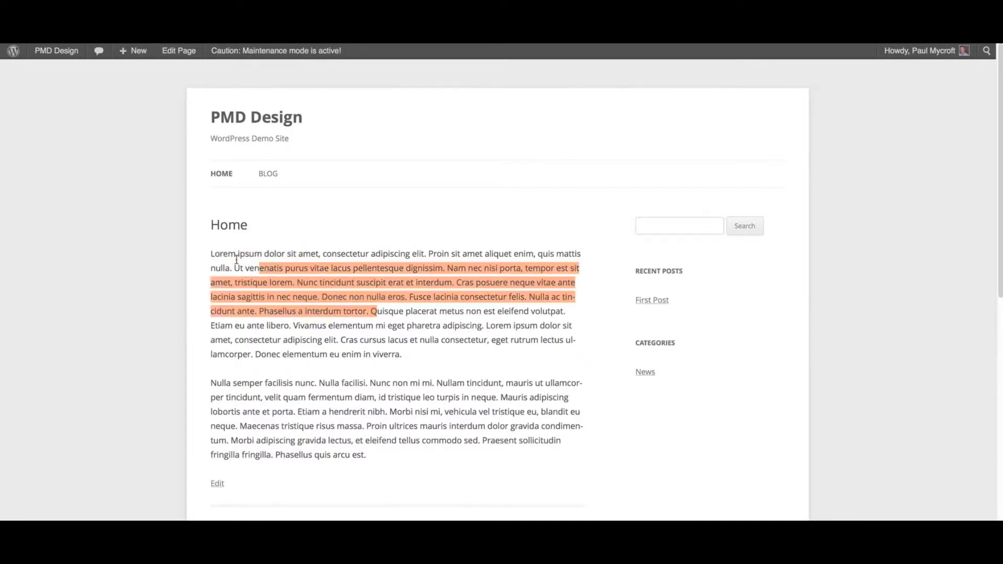
click(213, 255)
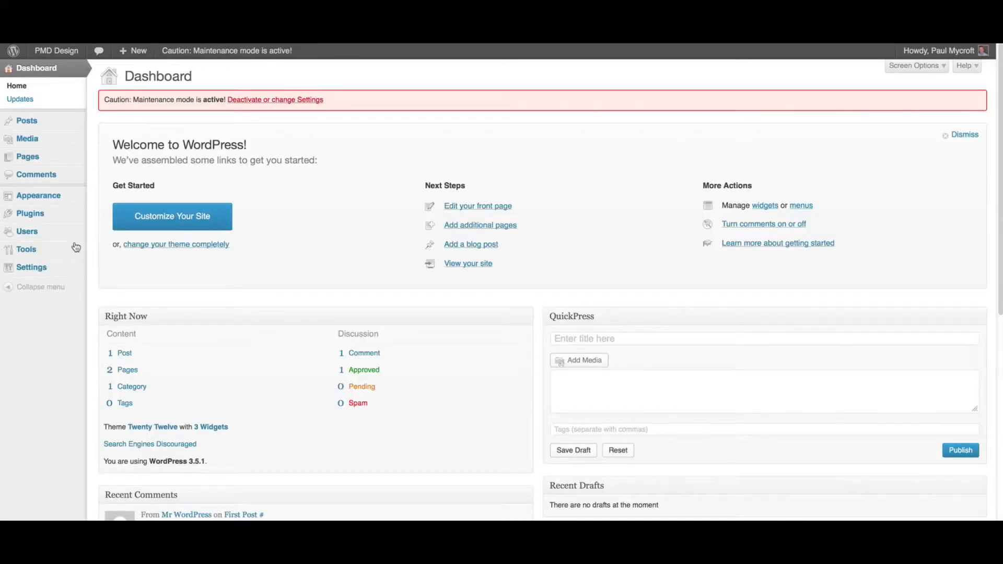
- In Media Settings, set the Medium size Max Width and Max Height to 500 and save
mouse_move(19, 271)
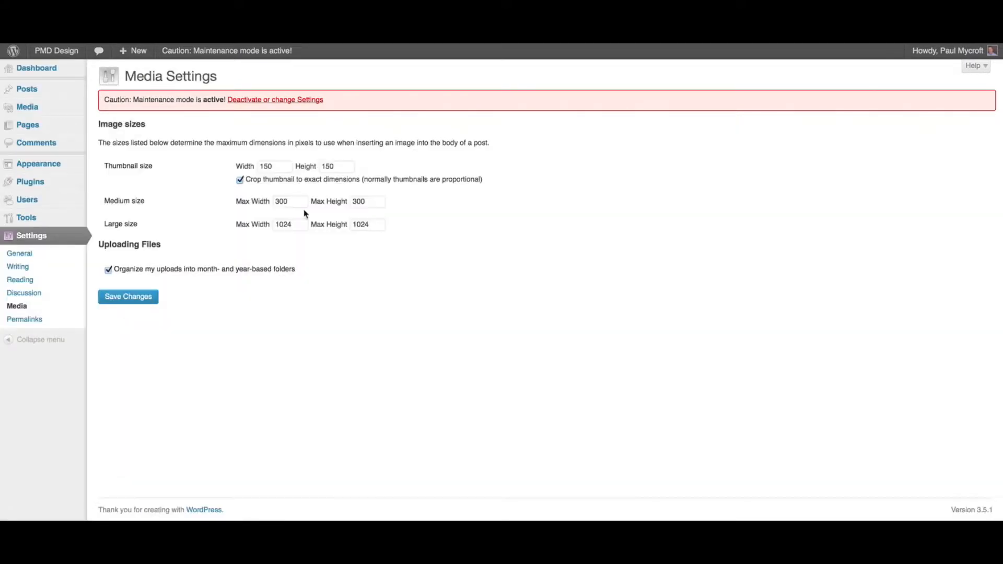
click(274, 201)
key(Delete)
text(5)
click(355, 201)
key(Delete)
text(5)
click(354, 262)
click(129, 298)
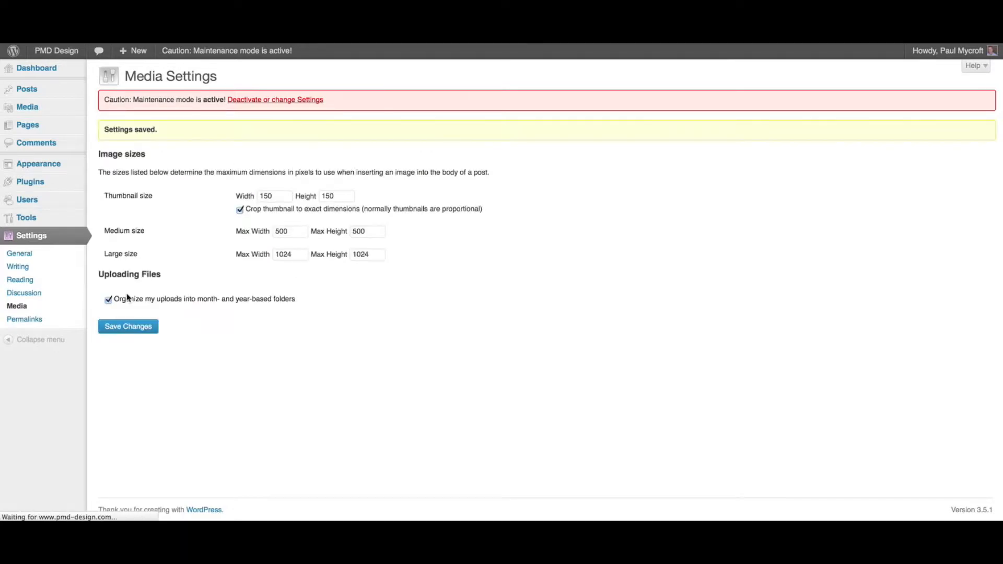
- Open the Home page for editing from the All Pages list
mouse_move(52, 128)
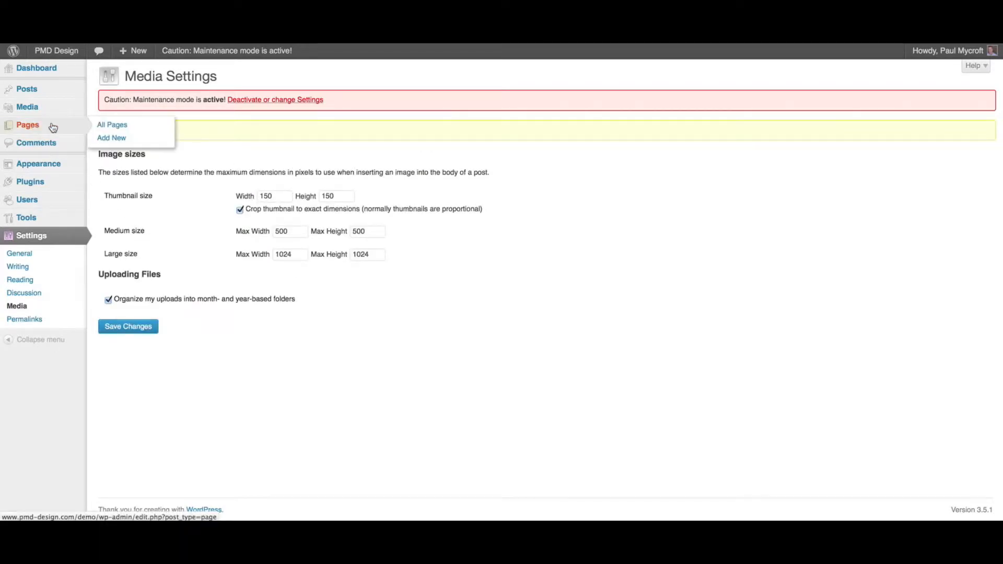
click(116, 126)
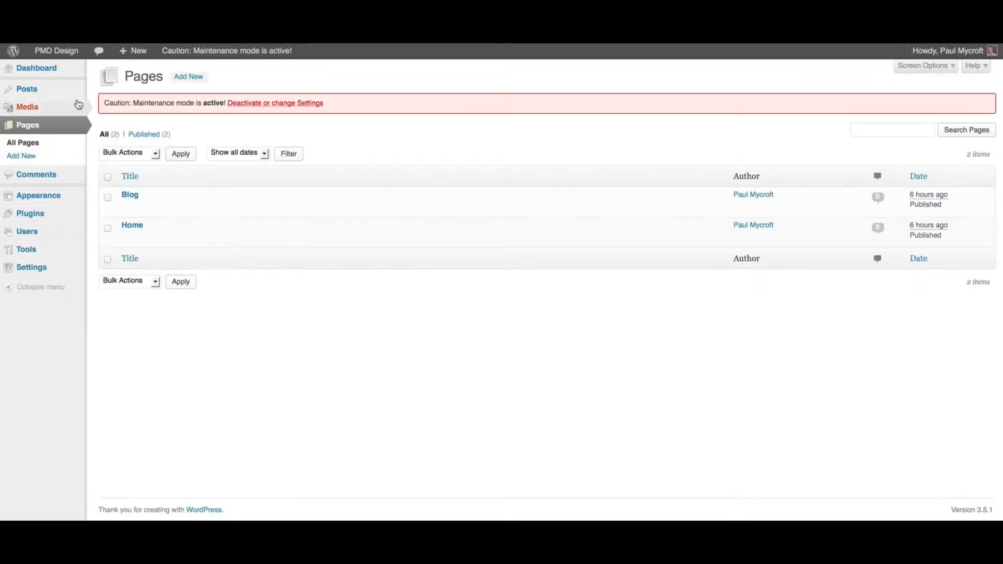
mouse_move(28, 91)
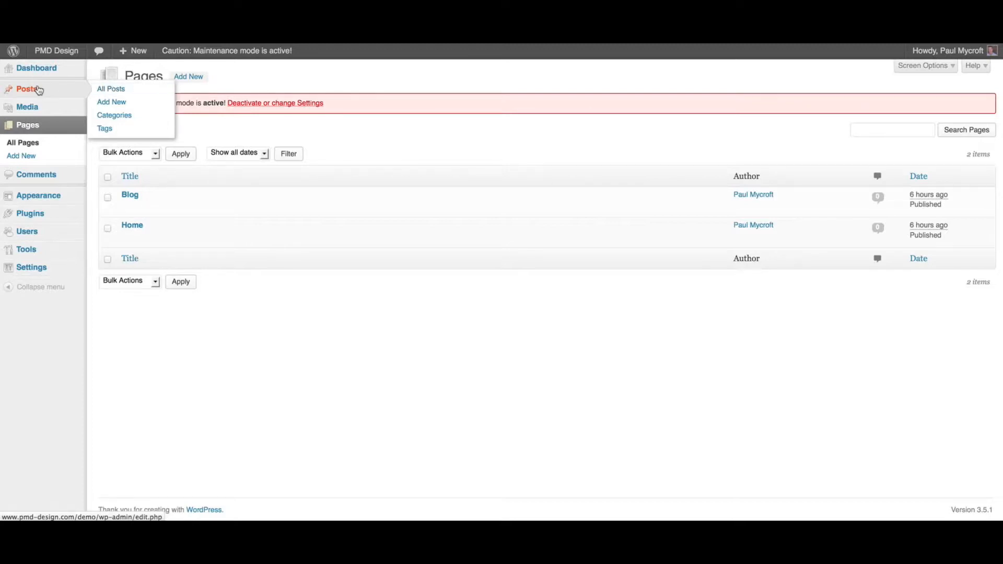
click(139, 228)
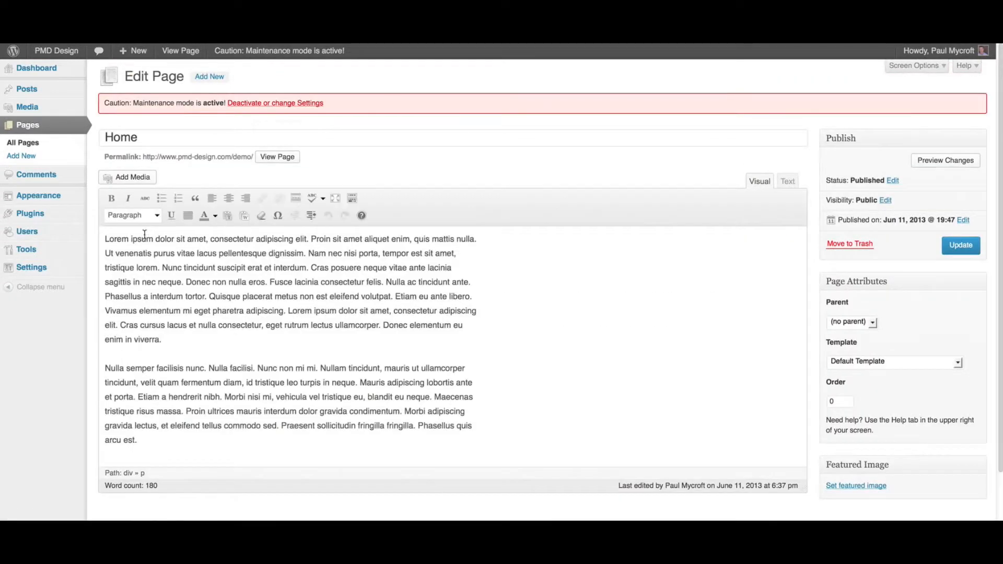
- Select and deselect the first paragraph, then toggle the Kitchen Sink toolbar row off and on
drag(105, 239, 254, 336)
click(208, 324)
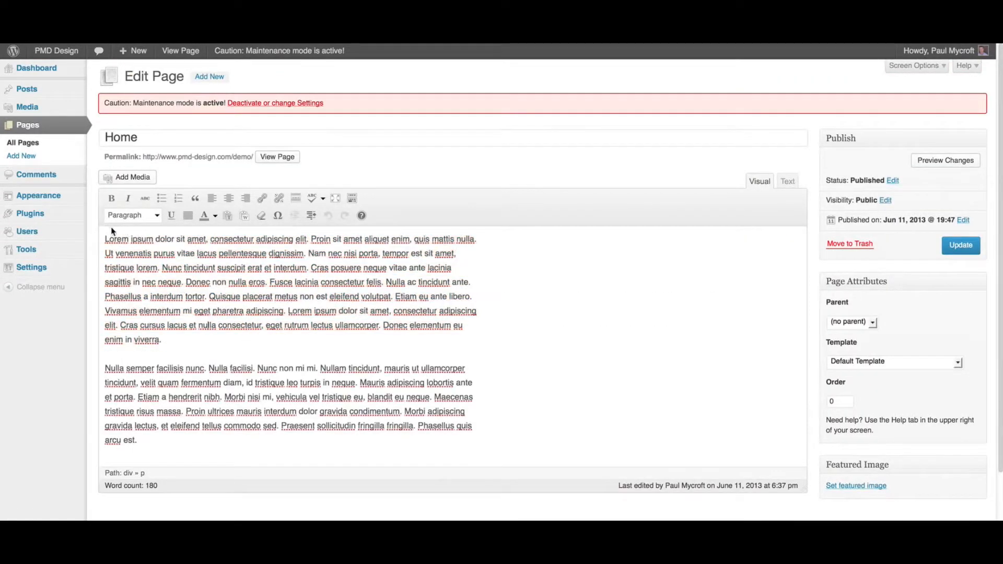
click(105, 240)
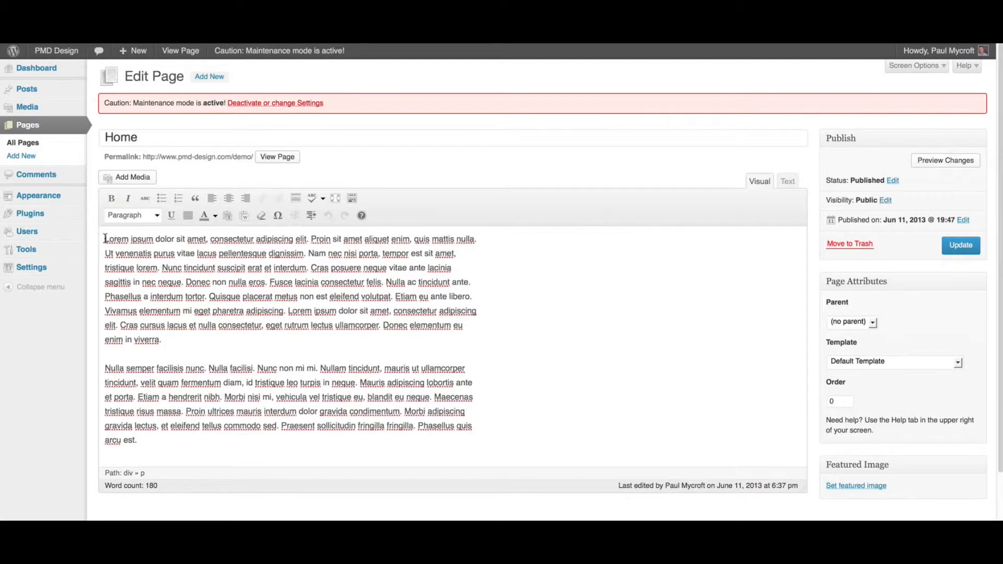
click(353, 199)
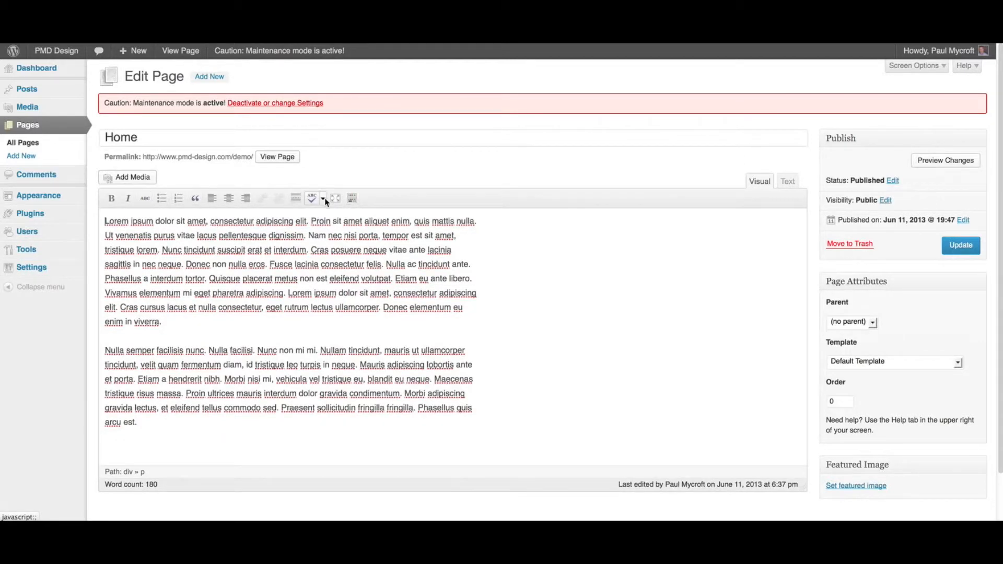
click(352, 200)
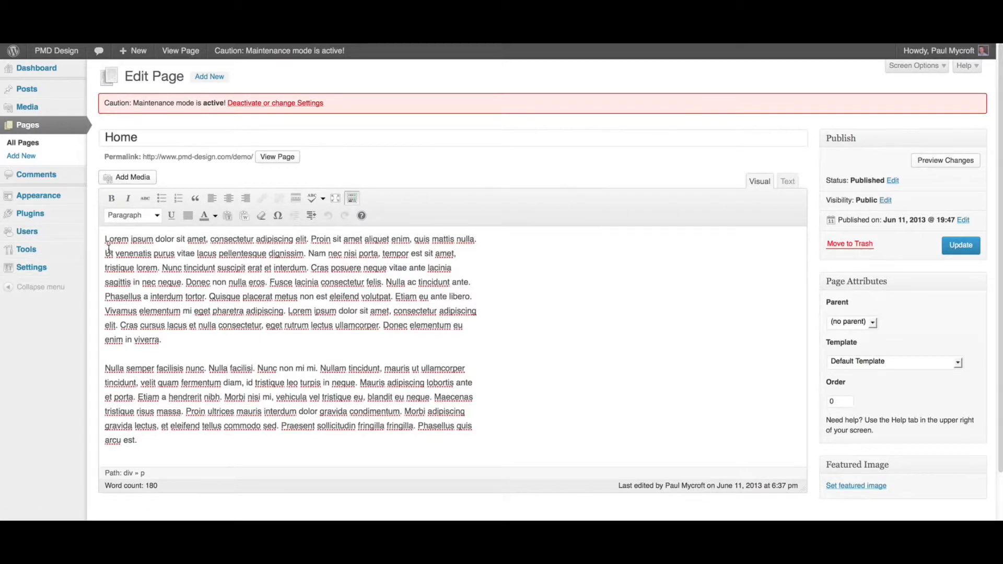
- In Add Media, select the beach toys image and keep its size at Medium
click(131, 178)
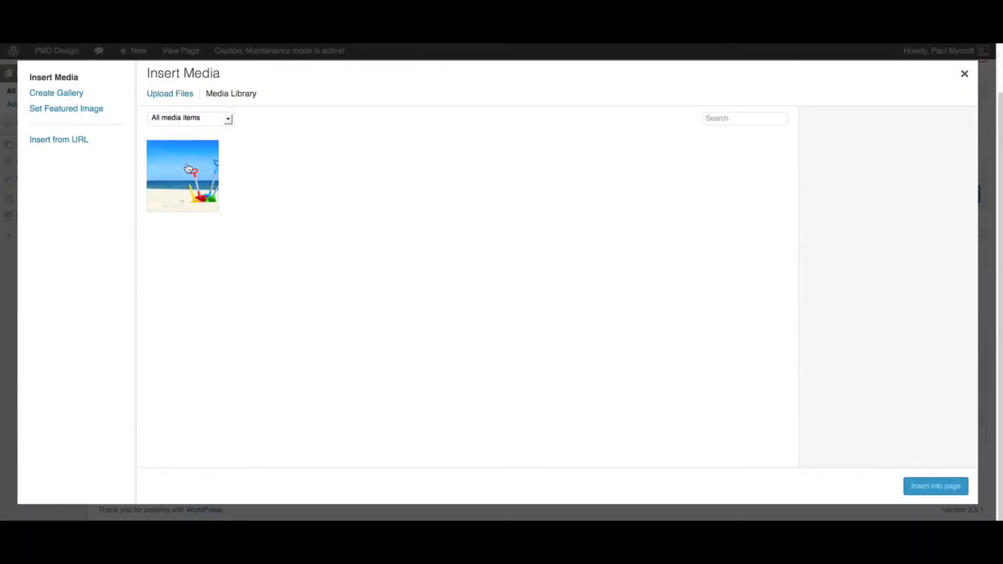
click(188, 168)
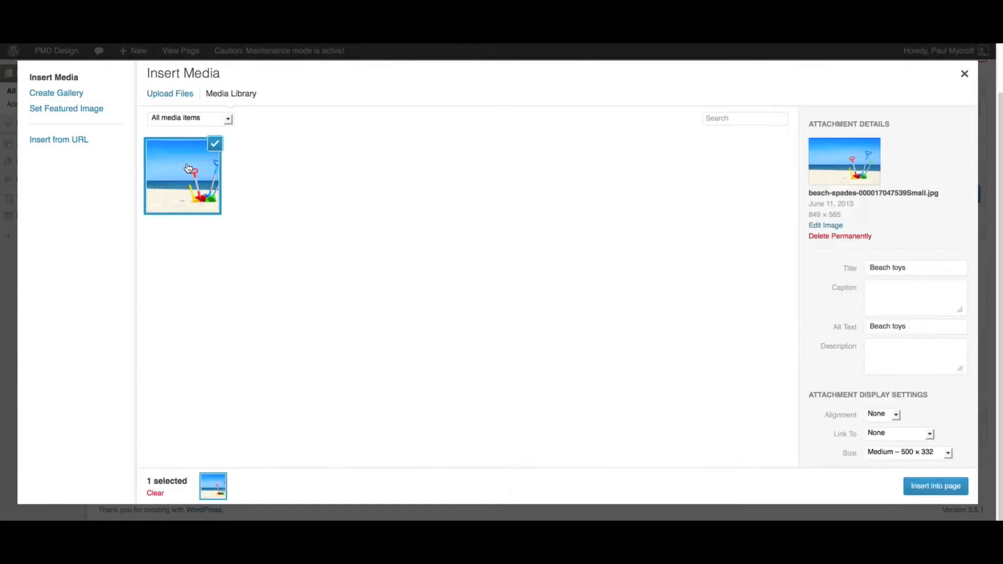
click(900, 453)
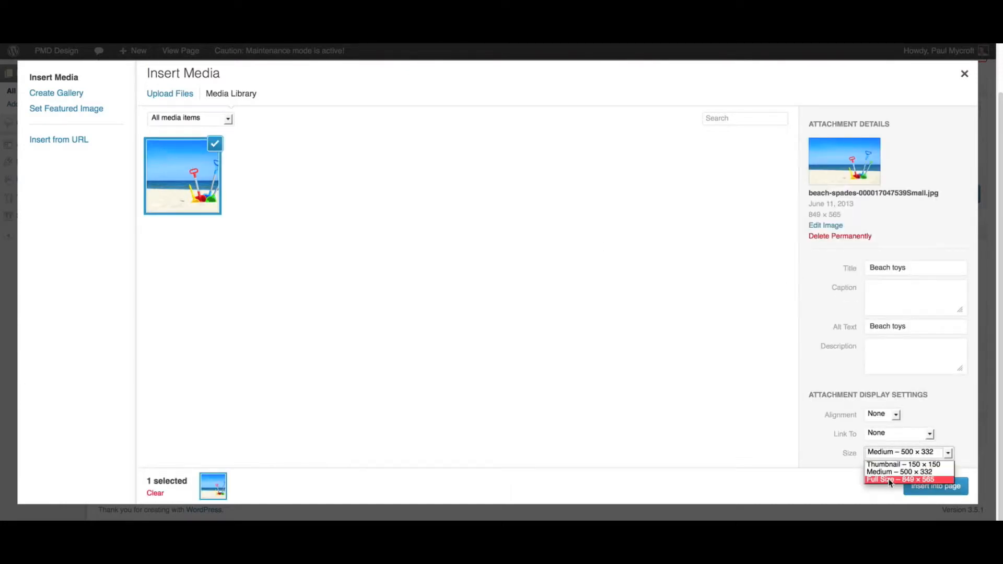
click(815, 427)
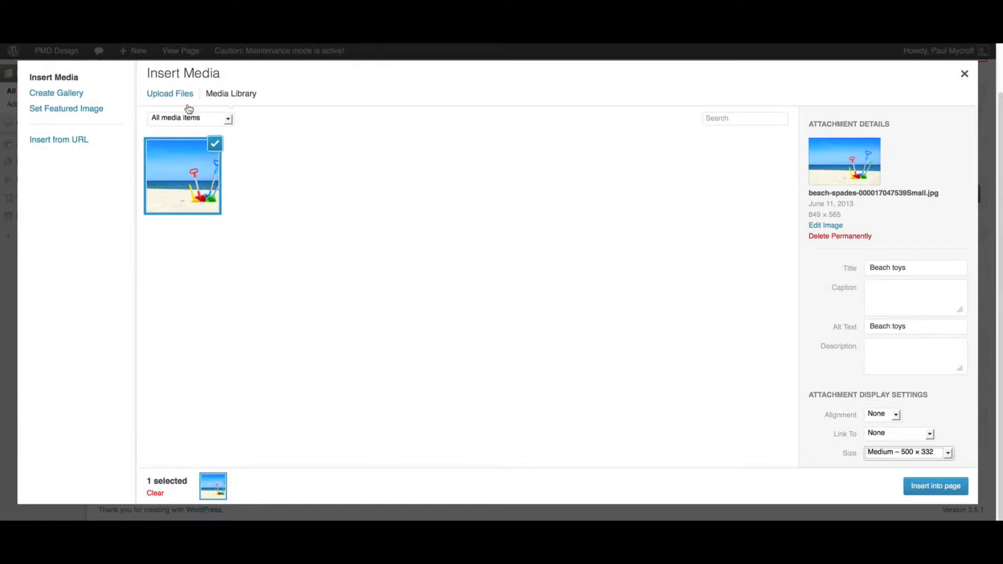
click(174, 94)
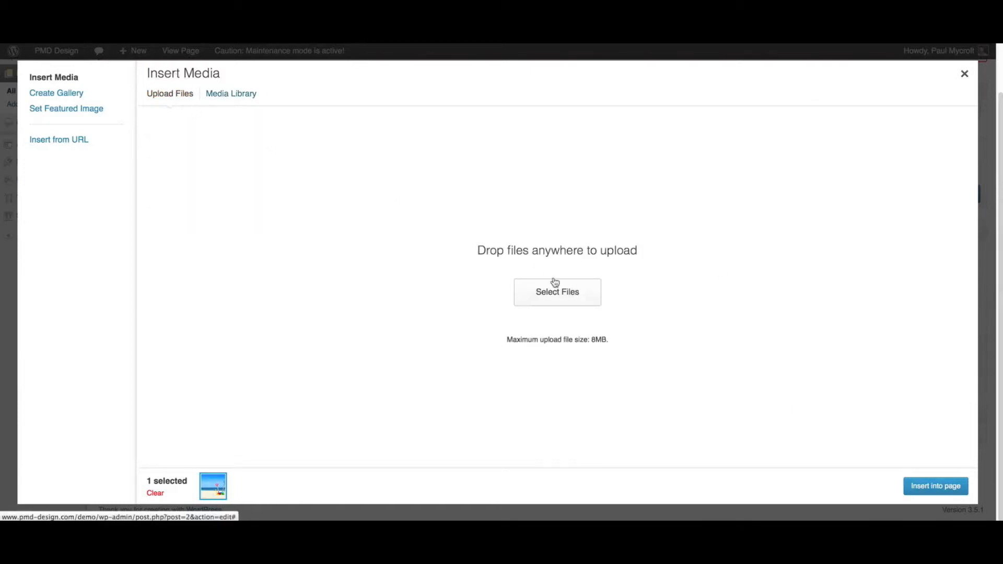
click(580, 291)
double_click(476, 229)
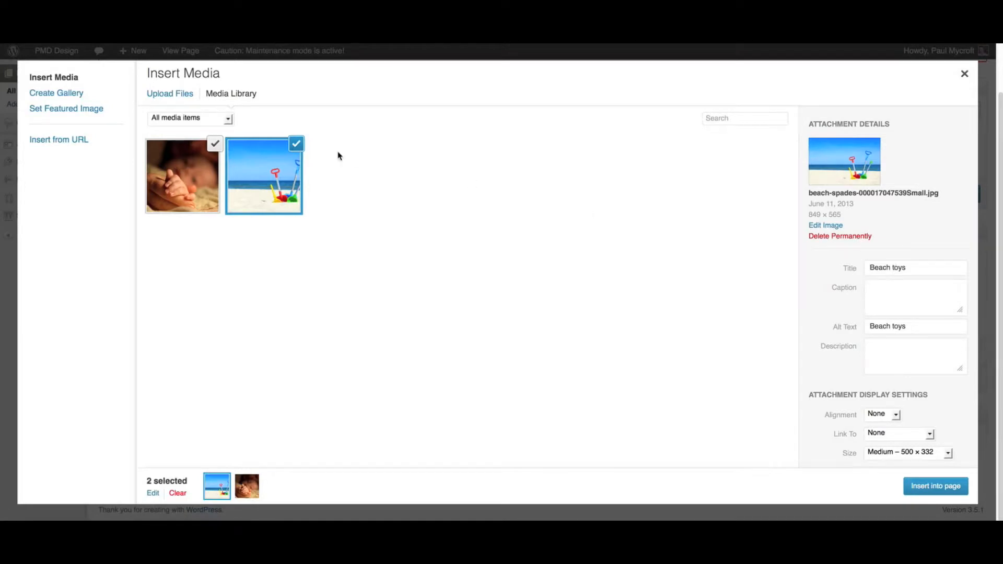
- Deselect the beach toys image, leaving only the baby-hand photo selected
click(298, 148)
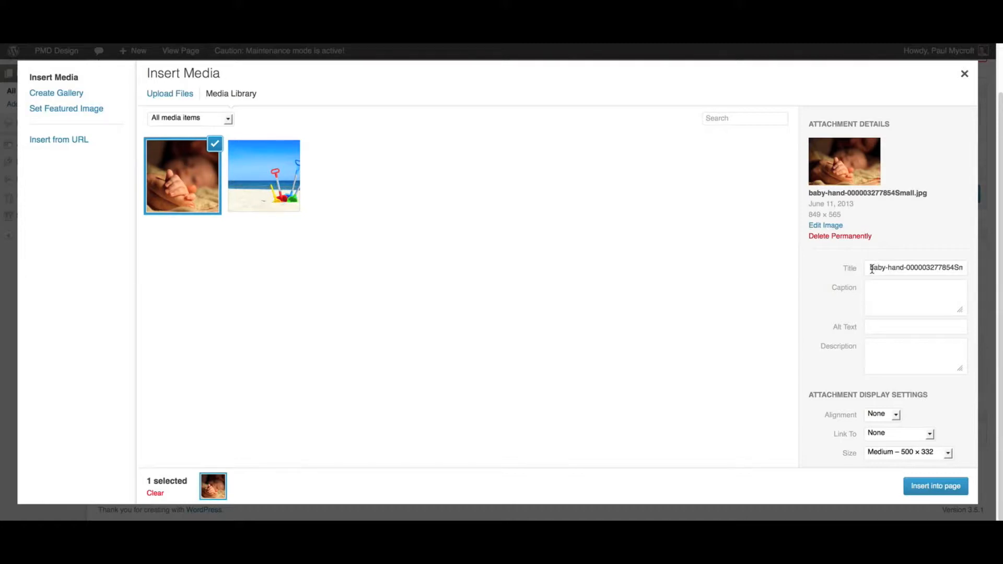
drag(871, 269, 970, 269)
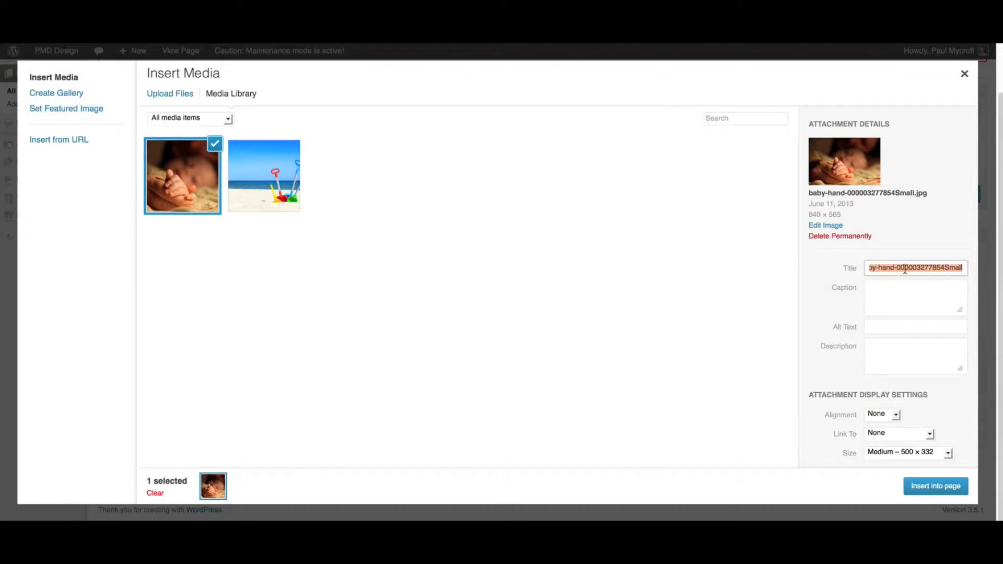
click(905, 268)
drag(876, 267, 858, 268)
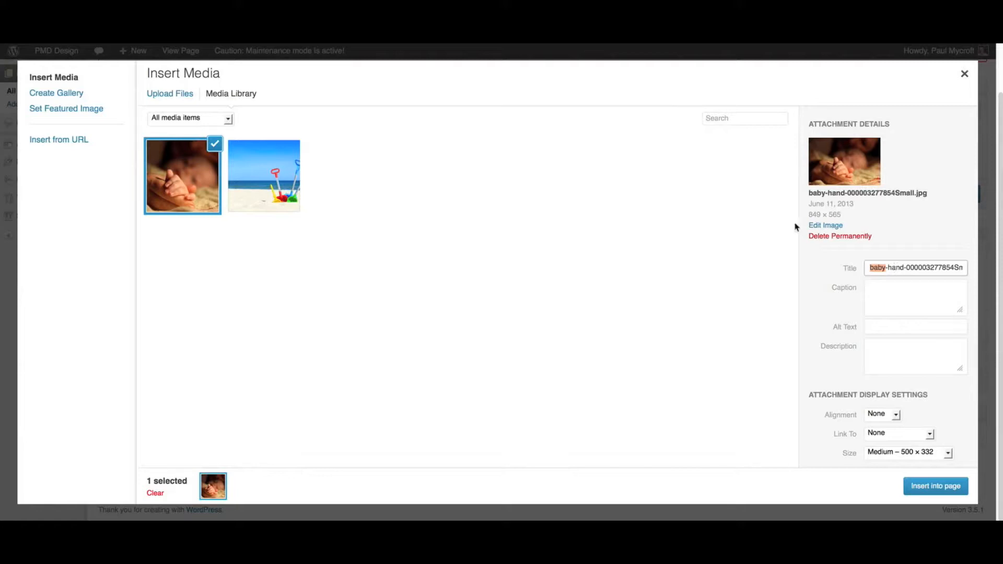
- Search the media library for 'ba', then clear the search to list all images
click(720, 119)
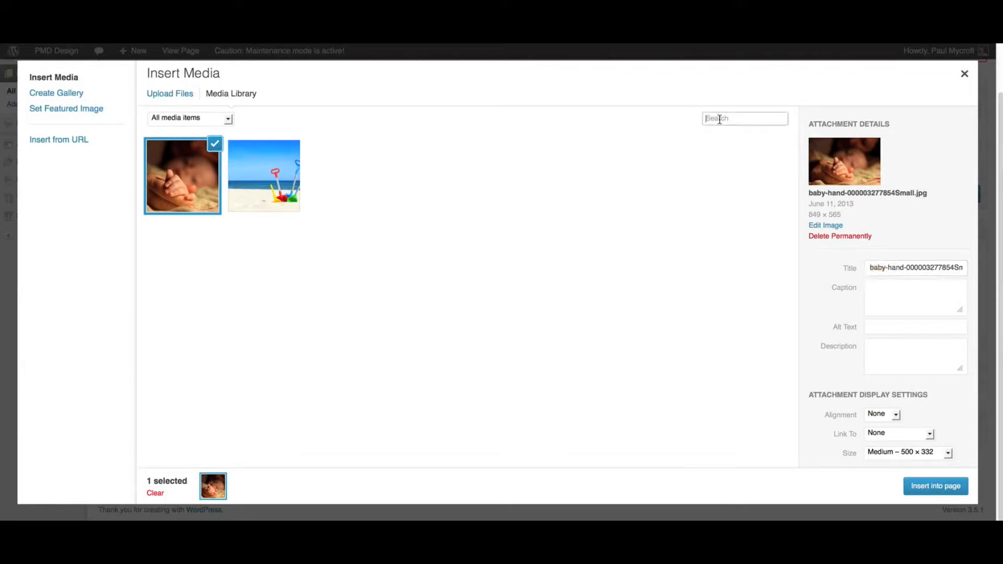
text(baby)
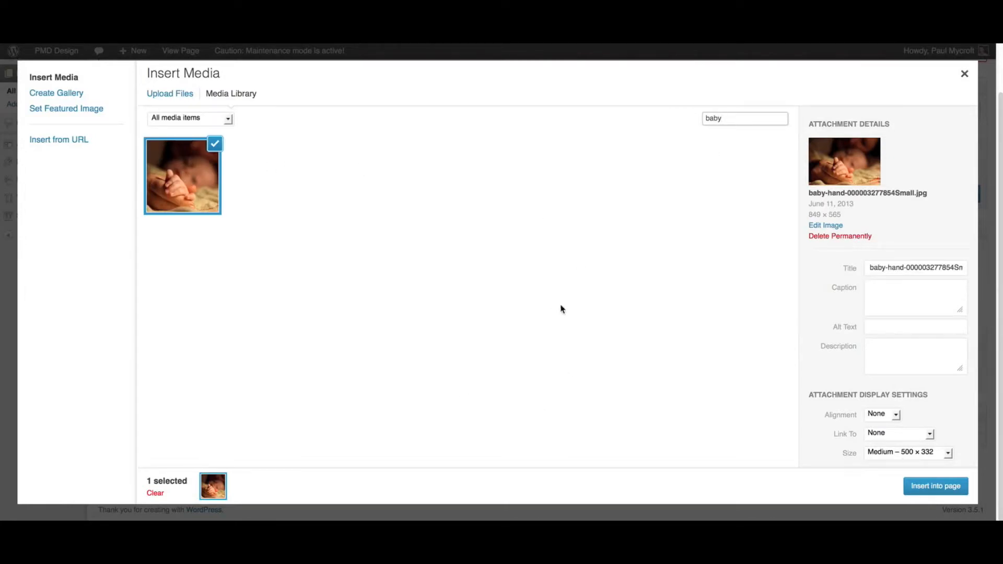
double_click(885, 268)
mouse_move(884, 267)
mouse_down()
mouse_move(864, 264)
mouse_move(887, 267)
mouse_up()
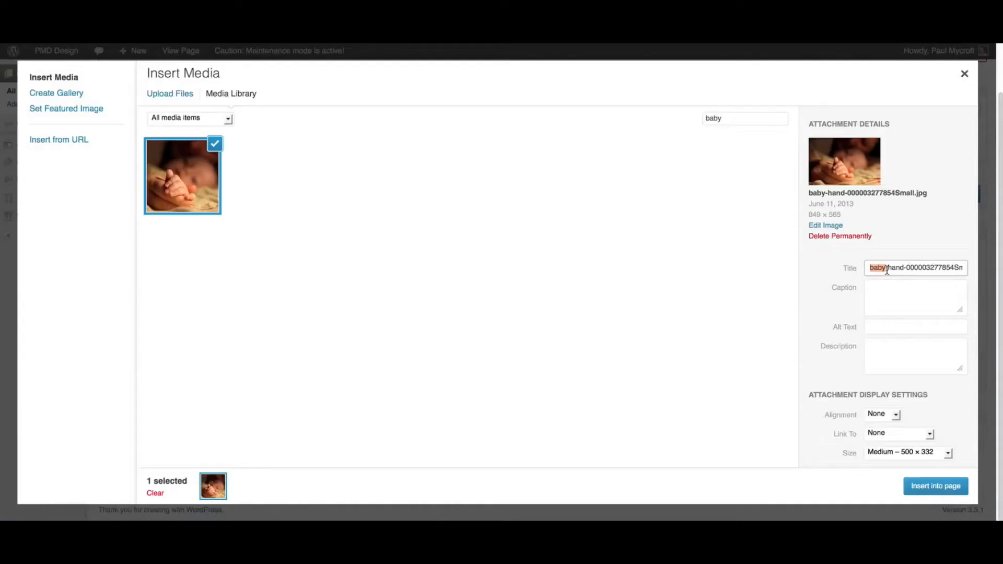
click(884, 267)
drag(732, 119, 695, 121)
key(BackSpace)
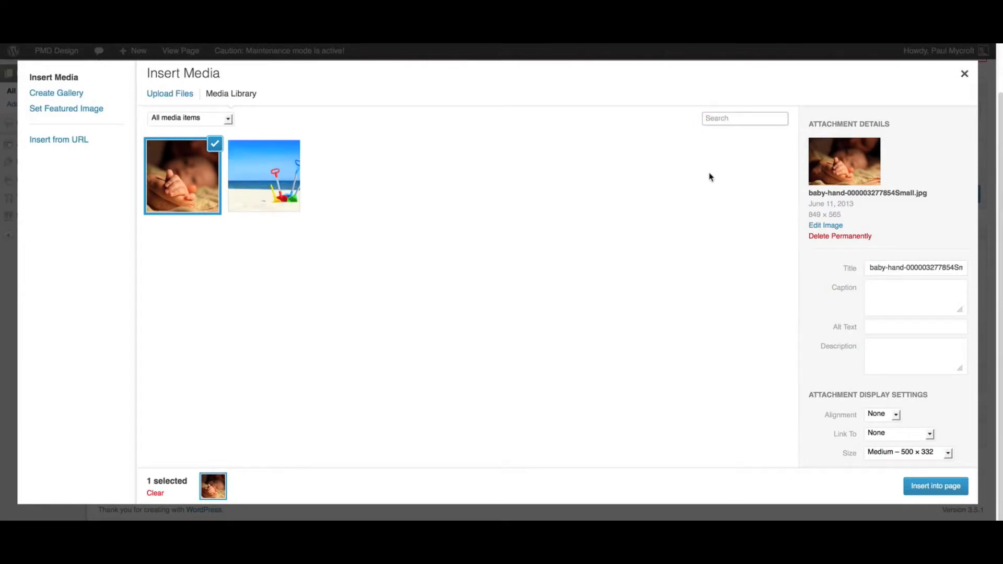
- Set title 'Baby hand', caption "Hey, who's this?", alt 'Baby hand photo', description 'Photo of new born in 2012'
drag(869, 268, 913, 293)
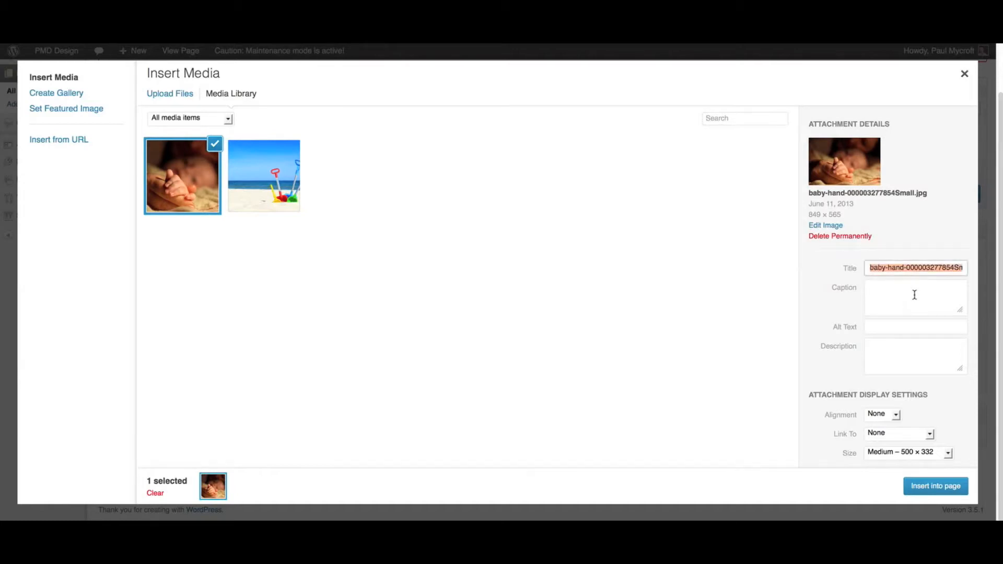
text(Baby hand)
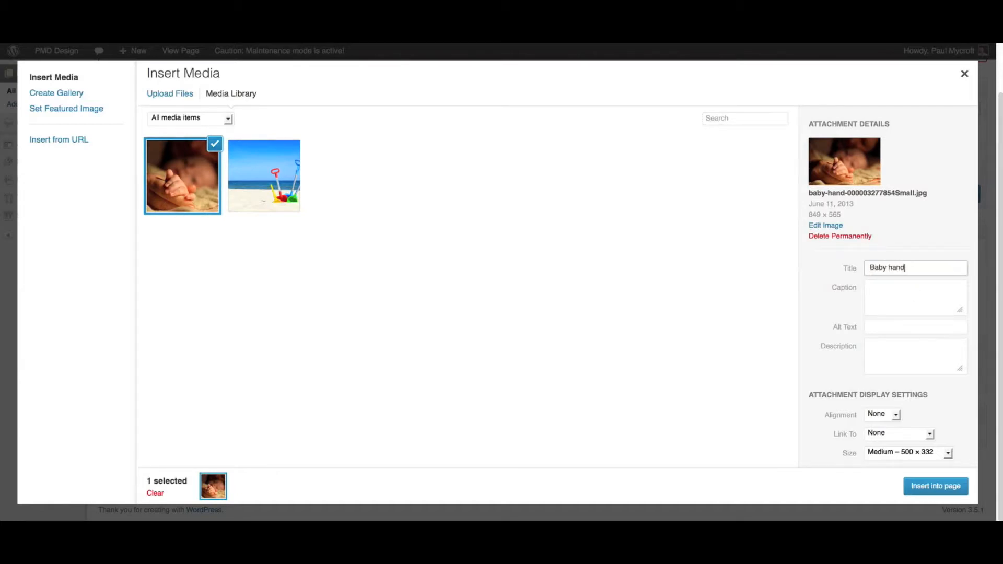
click(880, 301)
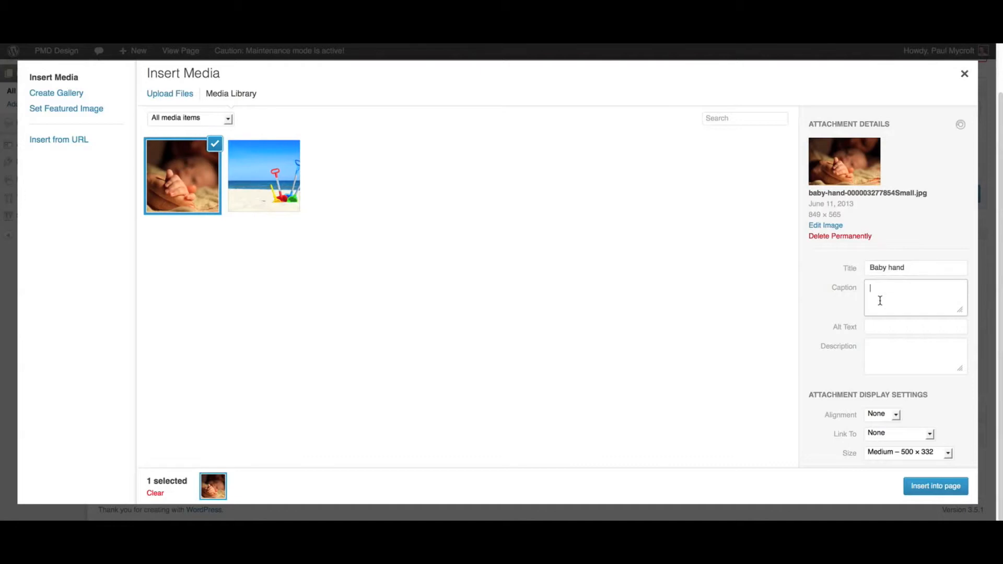
text(Hey, who's this?)
click(873, 327)
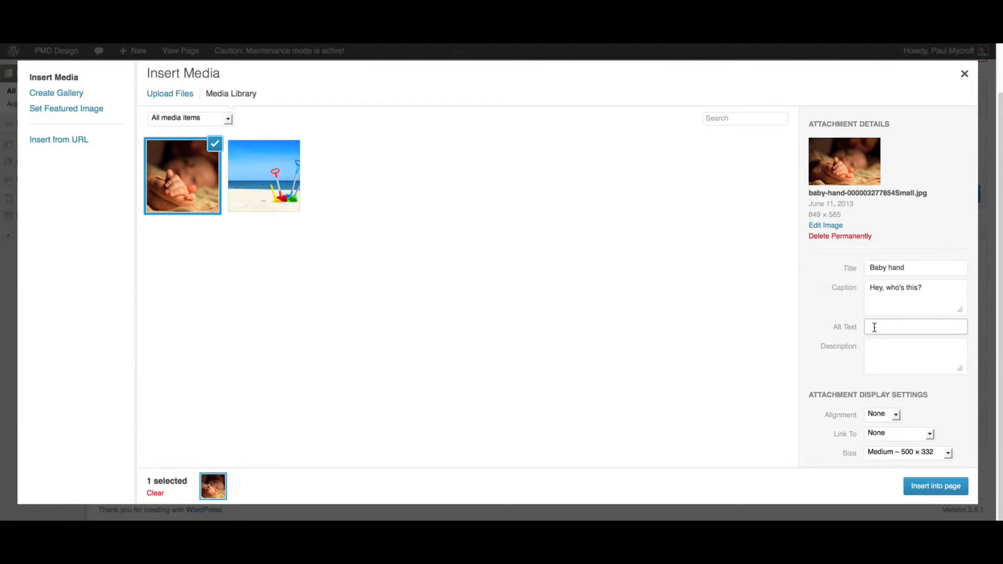
text(Baby hand photo)
click(877, 347)
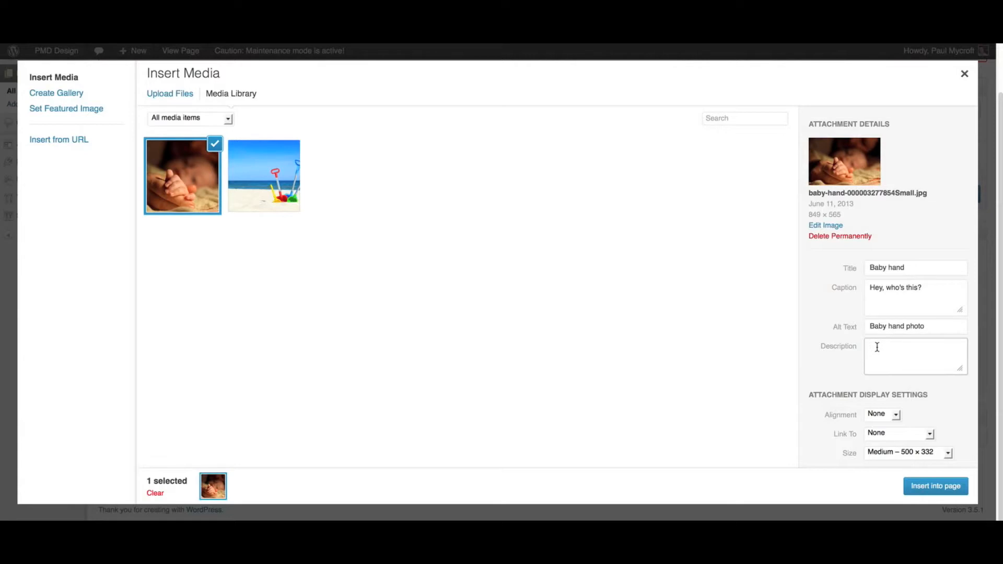
text(Photo of new born in 2012.)
- Keep Alignment at None while trying a Media File link and Thumbnail size
click(886, 415)
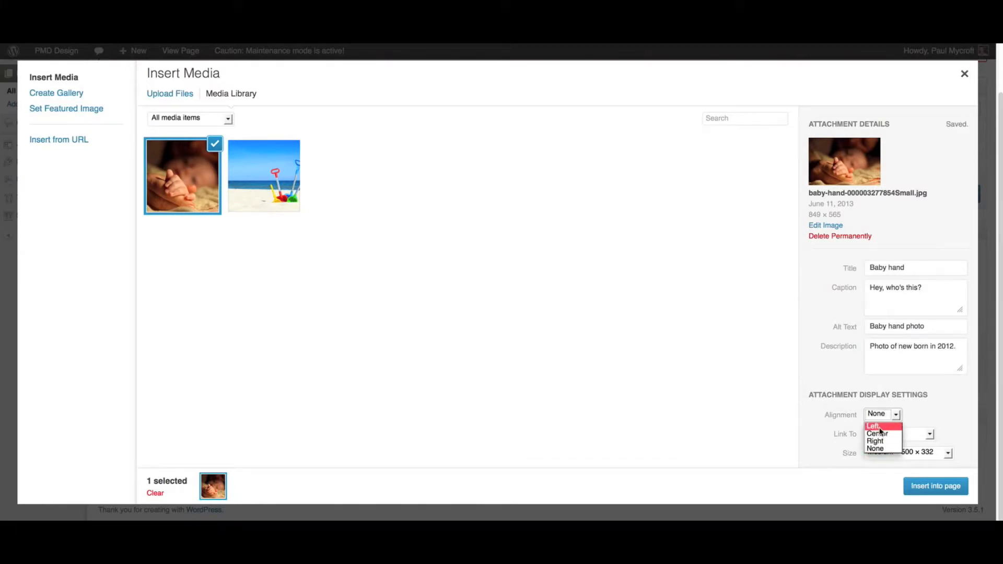
click(842, 420)
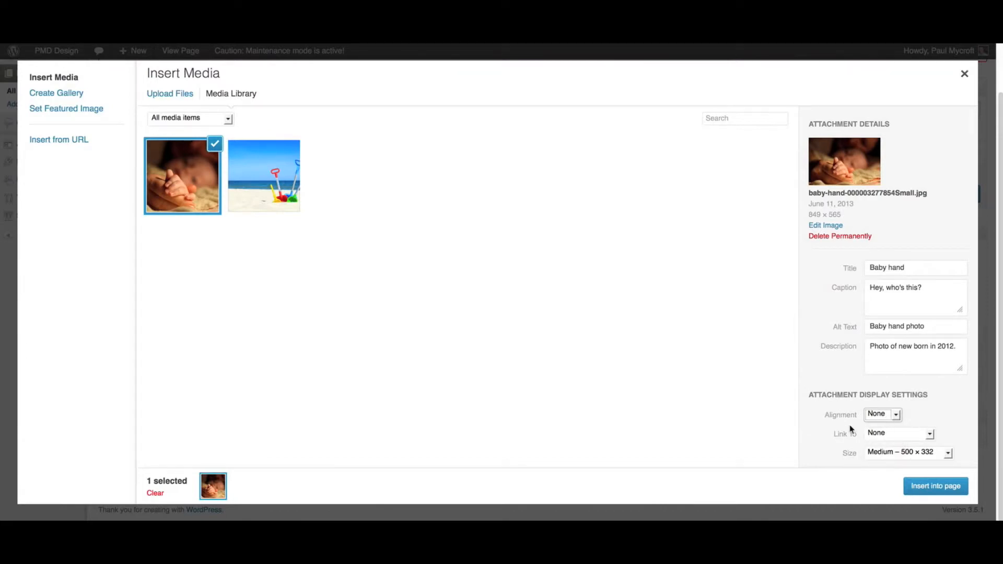
click(880, 434)
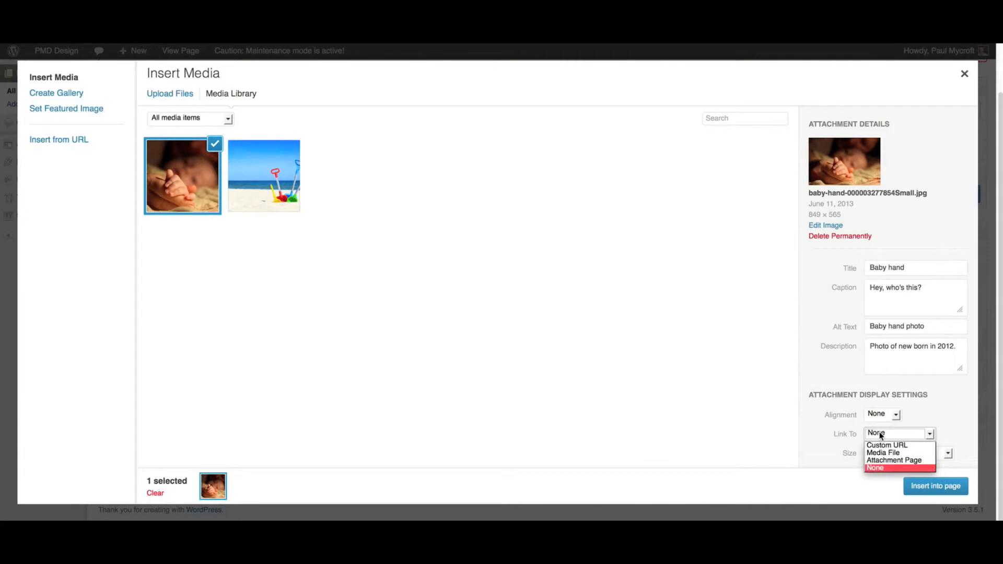
click(883, 452)
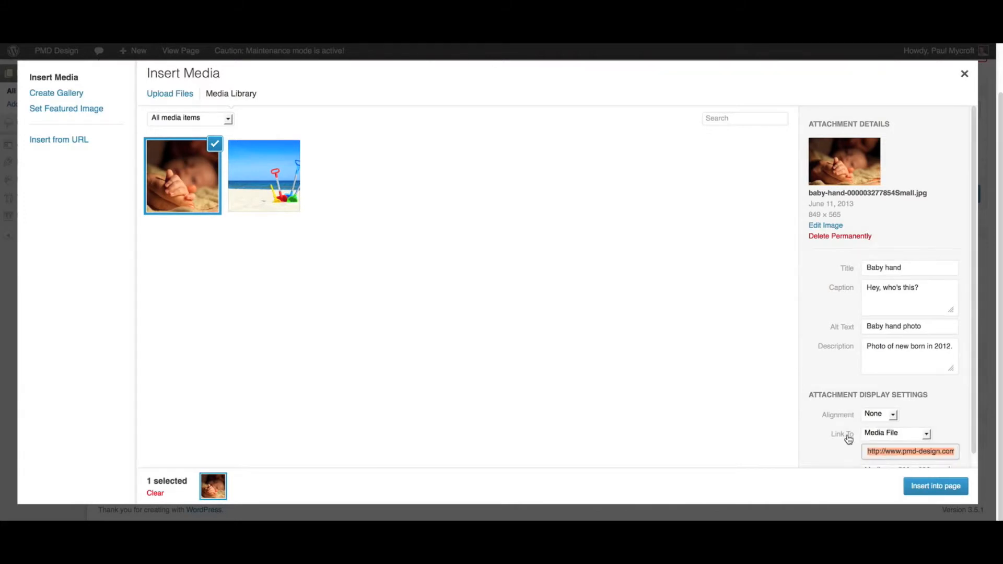
scroll(849, 440, down, 2)
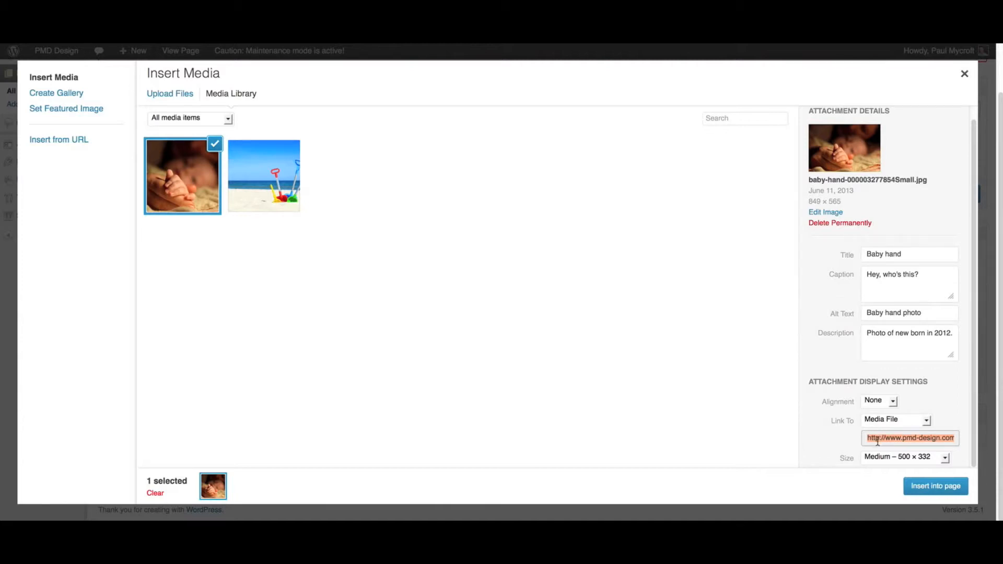
click(909, 458)
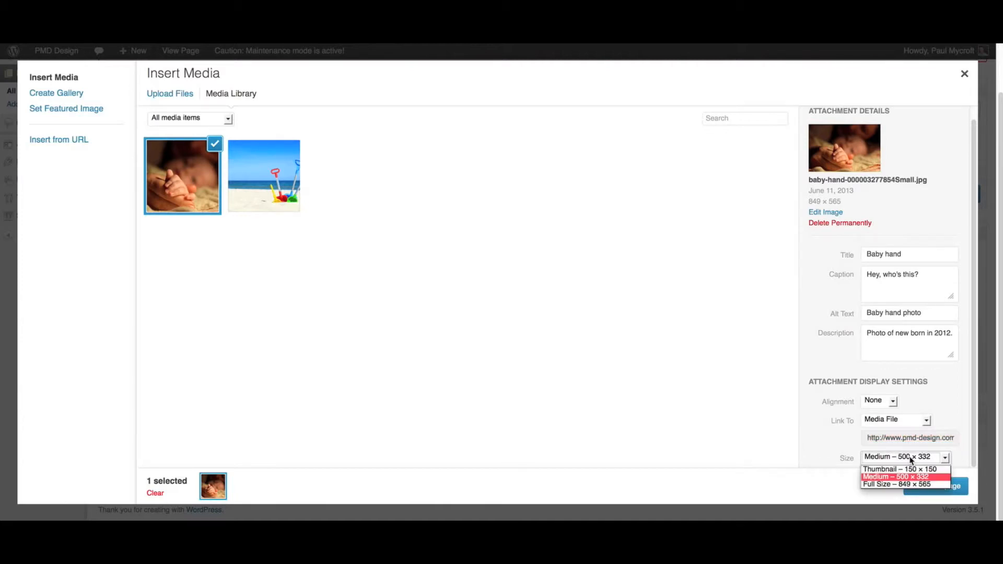
click(904, 465)
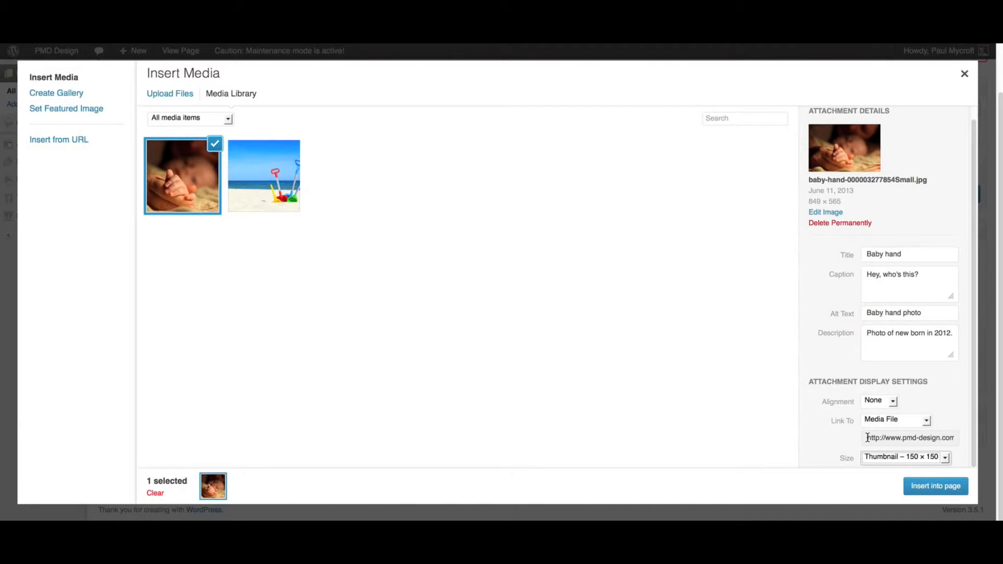
- Set Link To None and Size back to Medium, then insert the image into the page
click(874, 422)
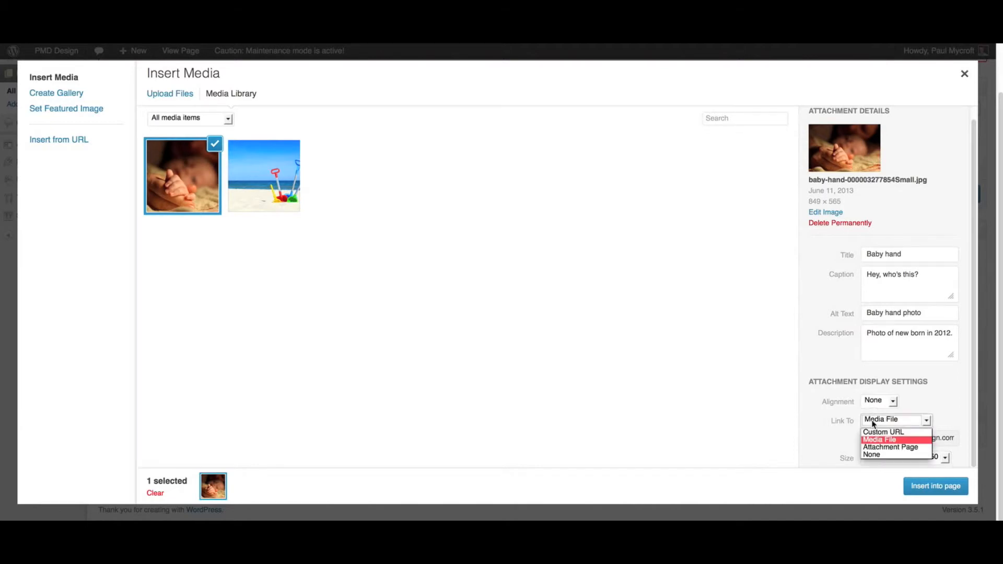
click(875, 448)
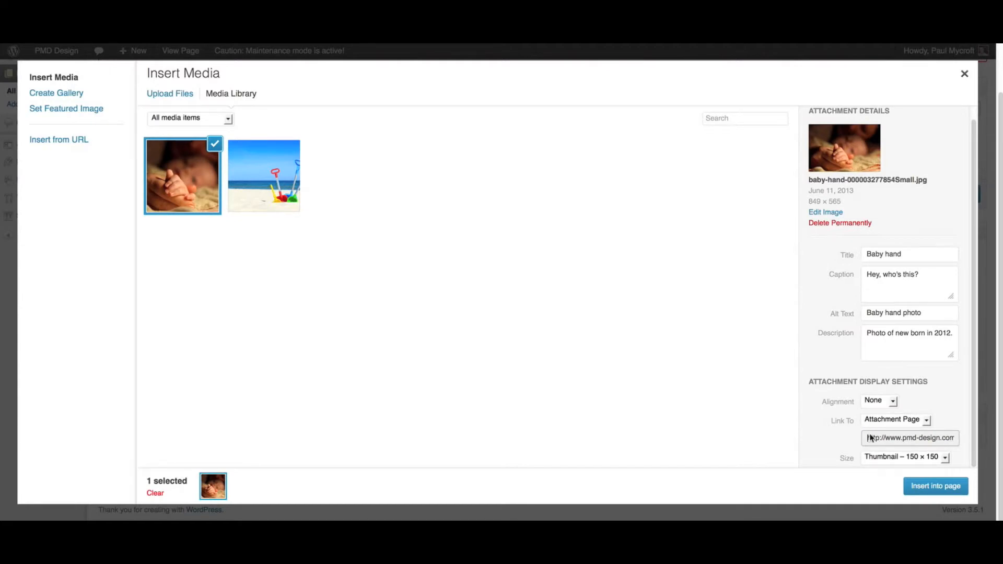
click(873, 420)
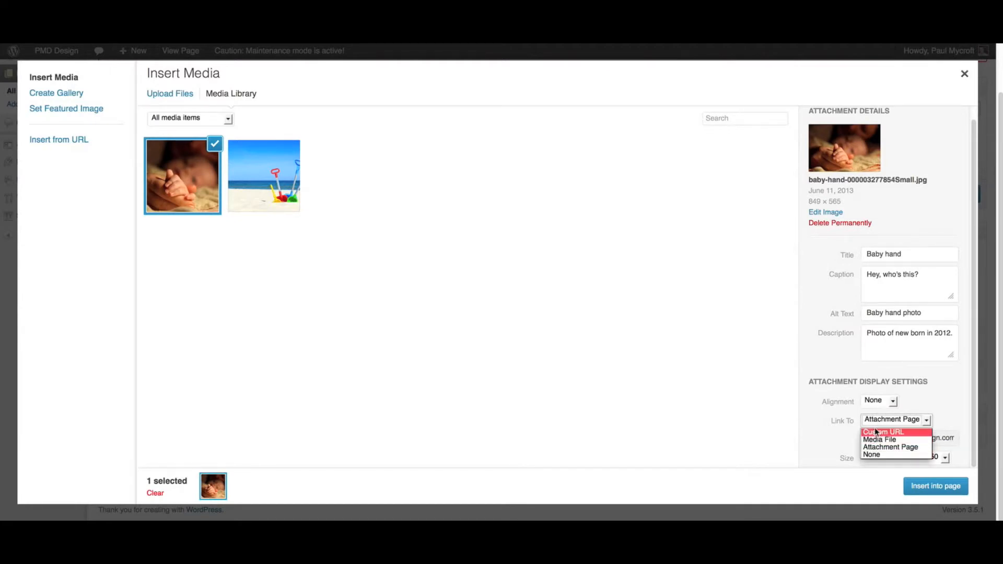
click(886, 432)
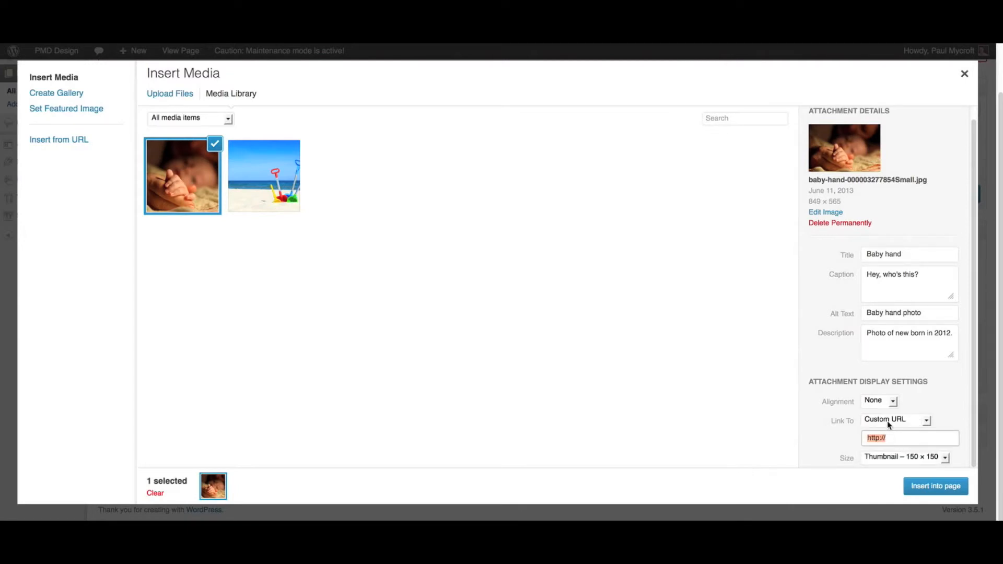
click(887, 422)
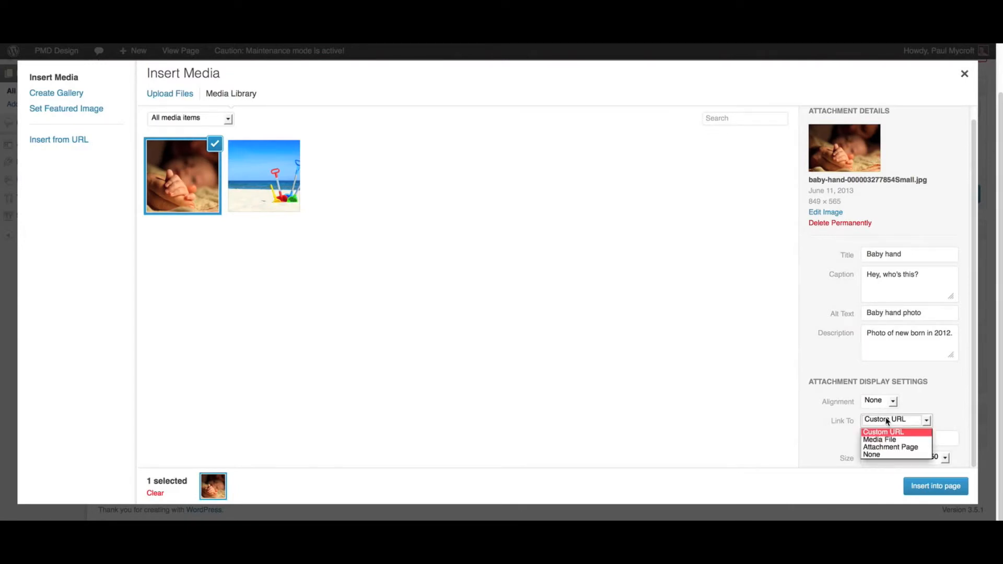
click(880, 455)
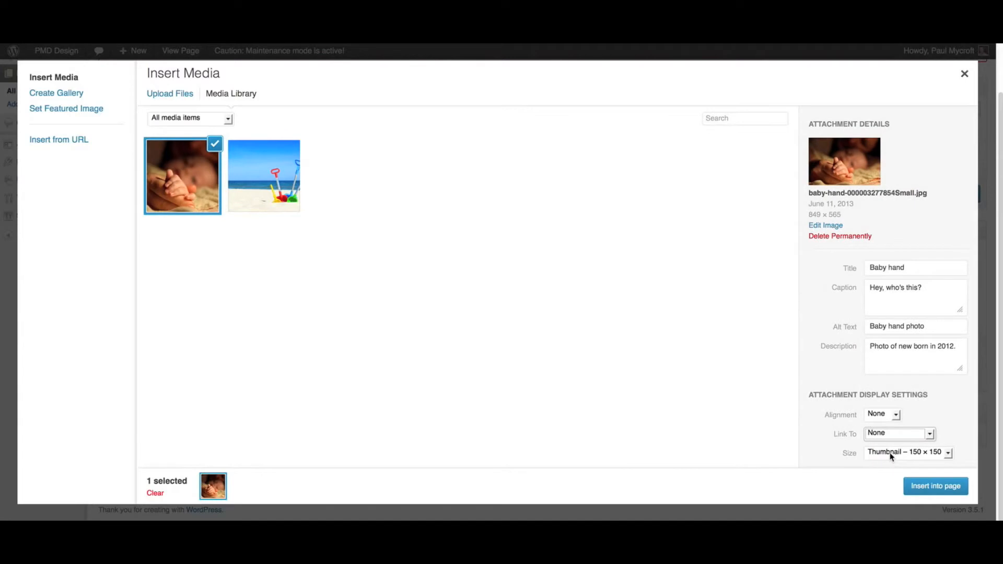
click(891, 454)
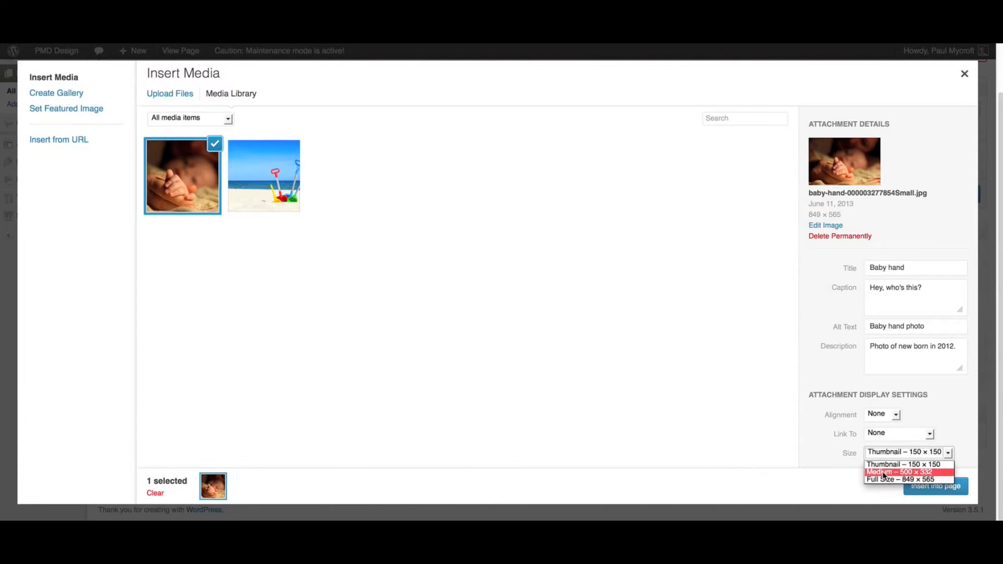
click(883, 472)
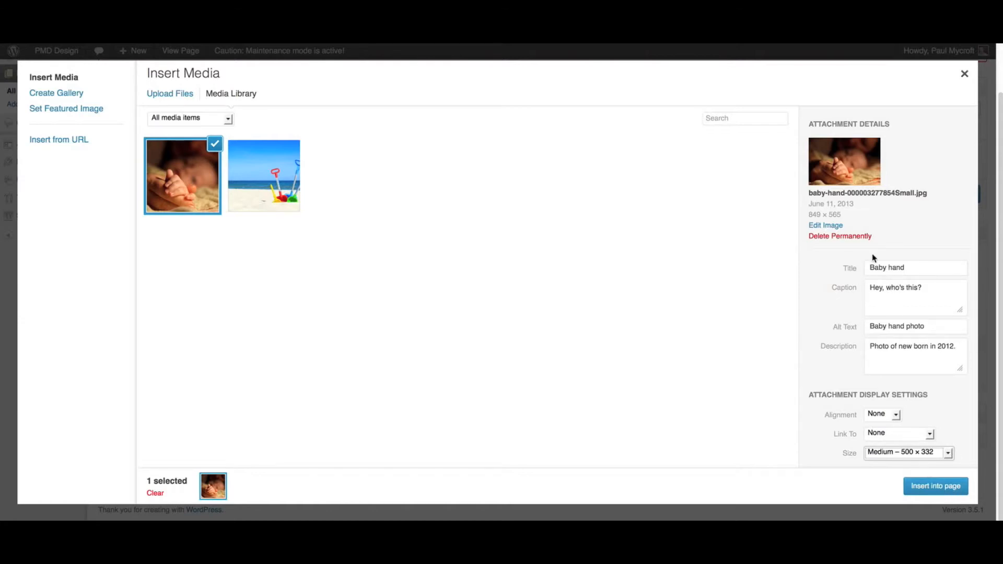
click(934, 485)
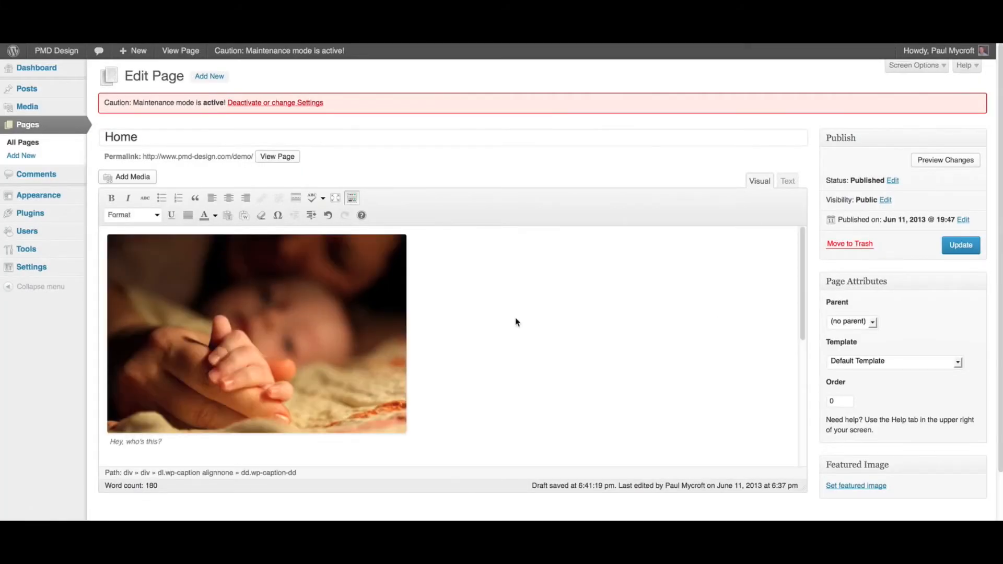
- Give the inserted image the title 'Baby hand' via Edit Image, then update the Home page
scroll(516, 321, down, 2)
scroll(501, 324, up, 2)
click(214, 278)
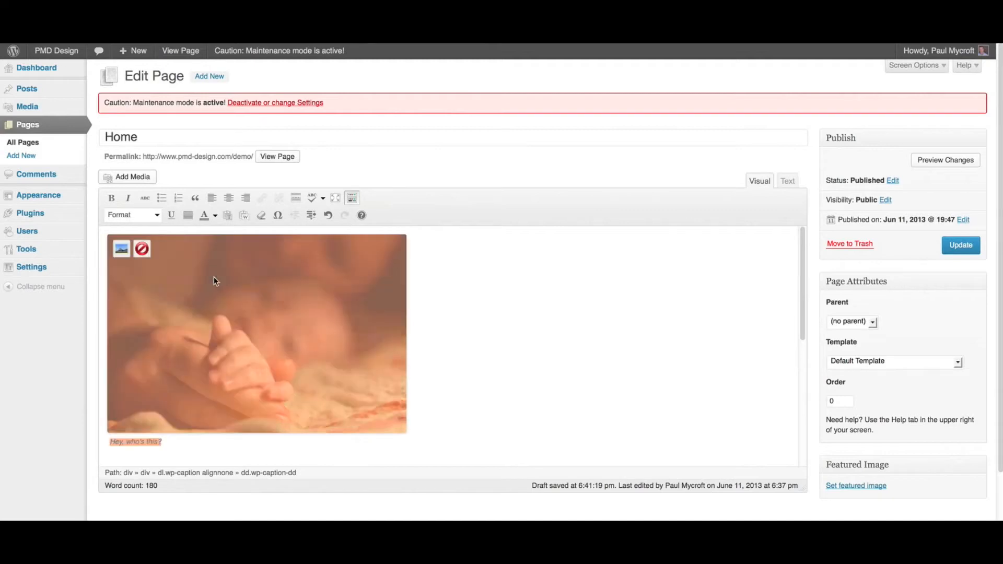
click(120, 249)
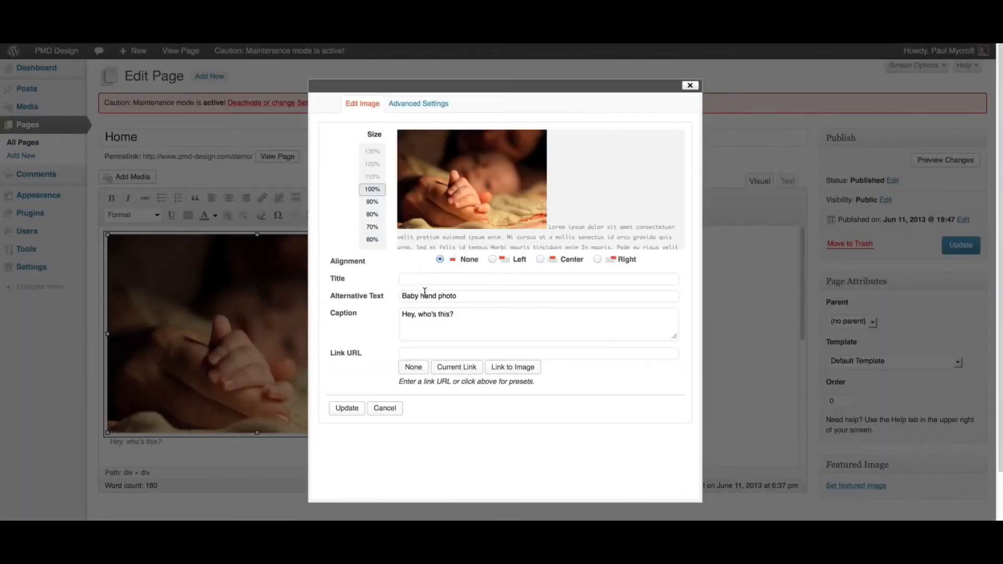
click(419, 280)
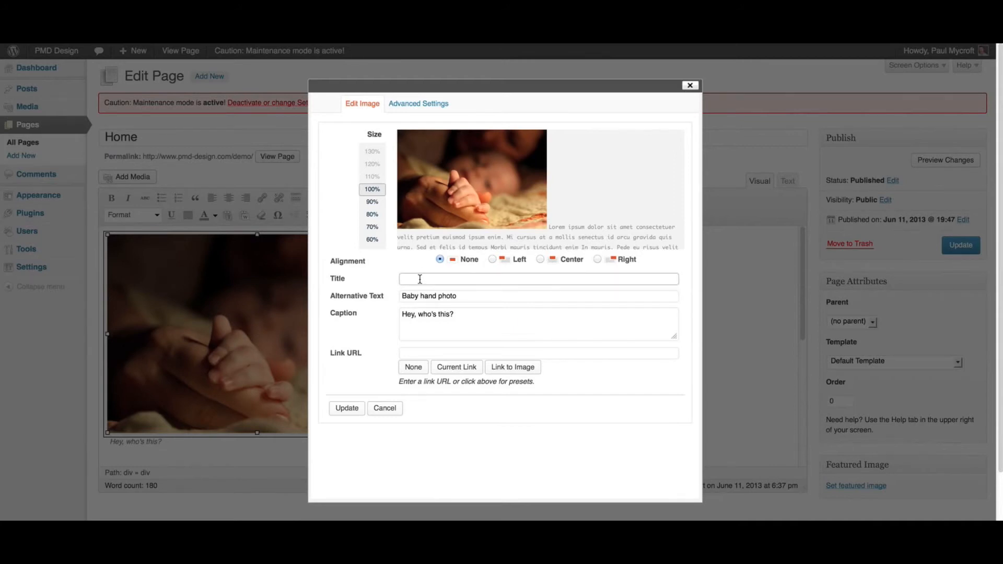
text(Baby hand)
click(347, 408)
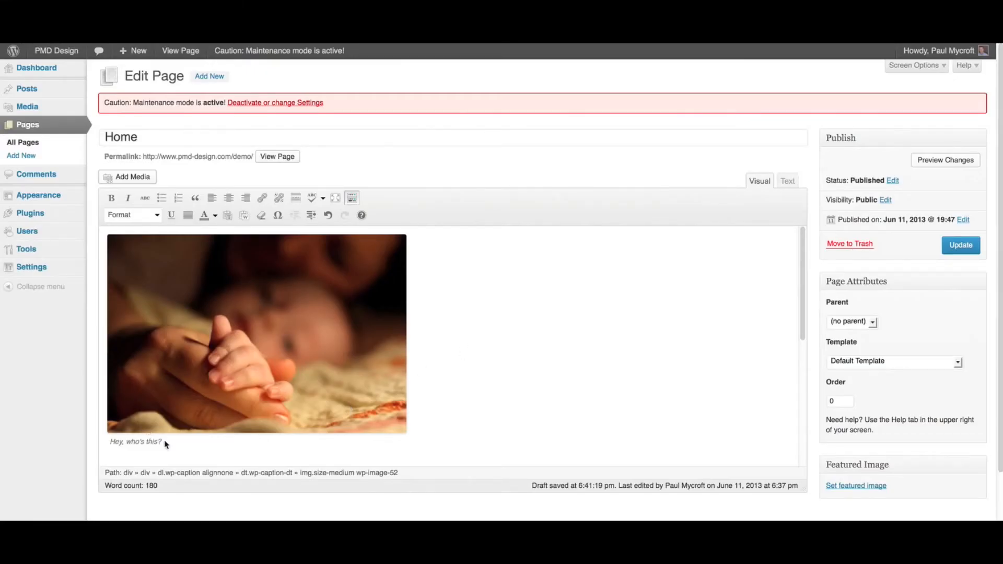
click(954, 252)
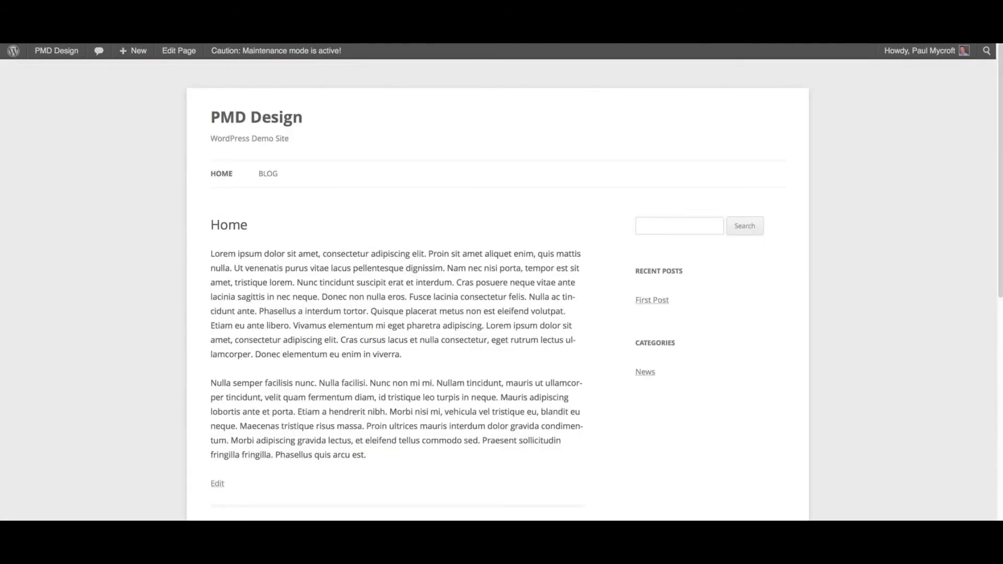
- Reload the live Home page and scroll to check the captioned baby-hand photo
key(super+r)
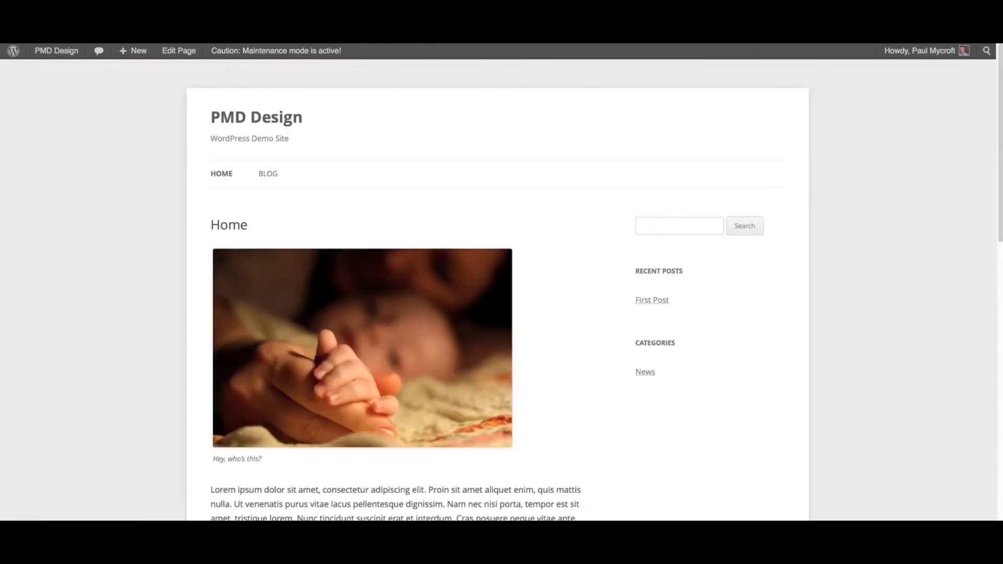
scroll(561, 336, down, 3)
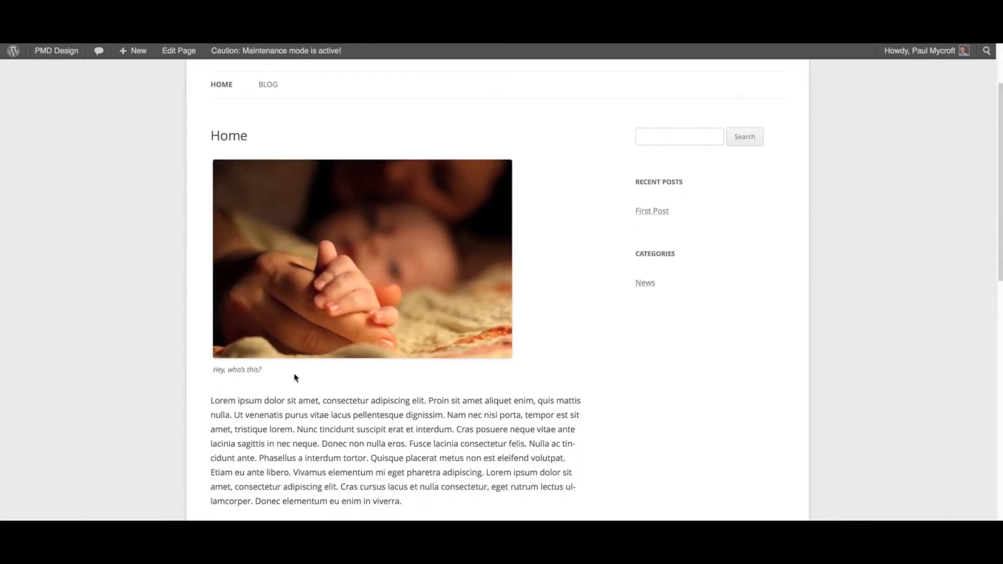
scroll(296, 377, up, 3)
mouse_move(384, 321)
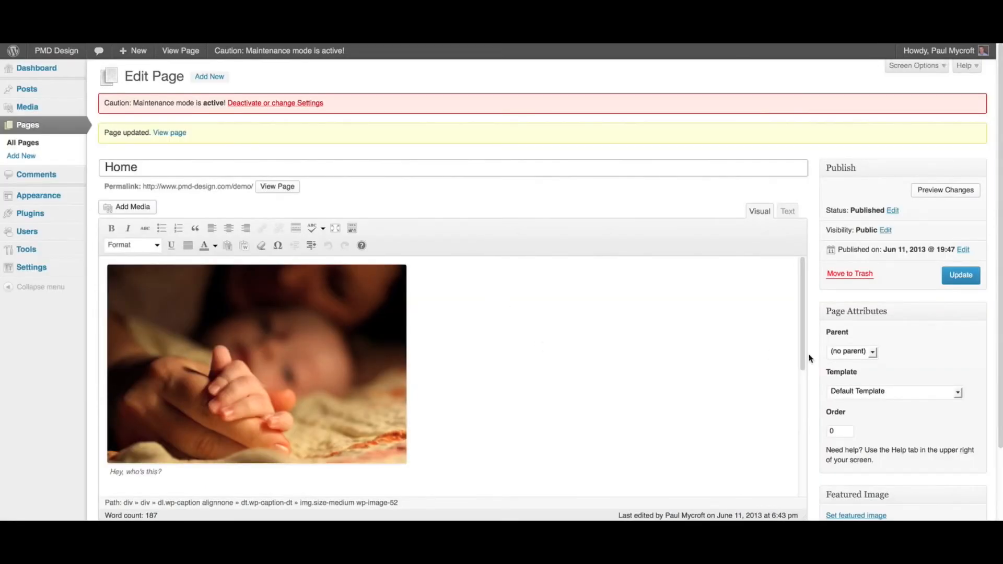
- Set the captioned baby-hand image to Left alignment so the text wraps beside it
scroll(826, 360, down, 1)
scroll(825, 361, down, 3)
click(215, 261)
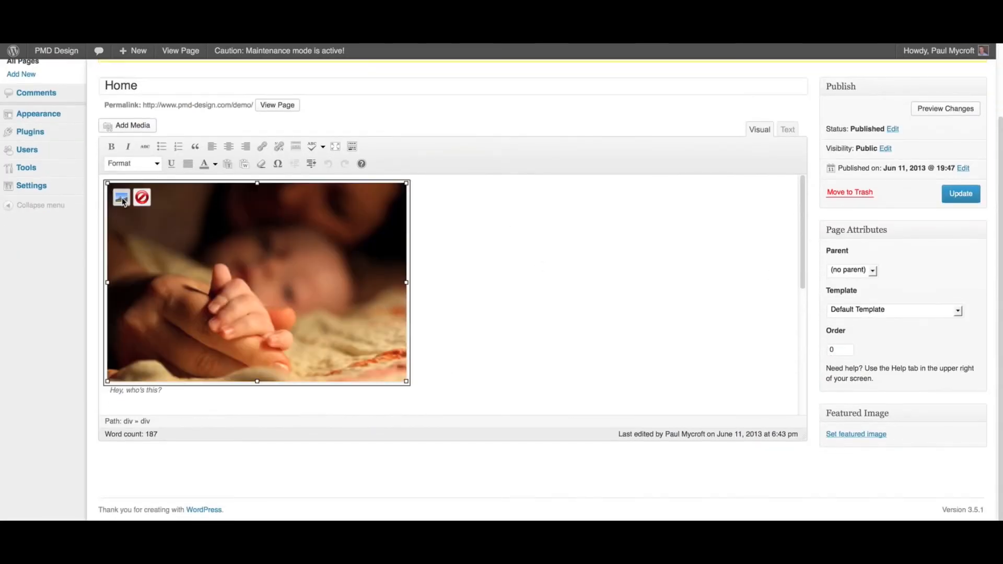
click(122, 198)
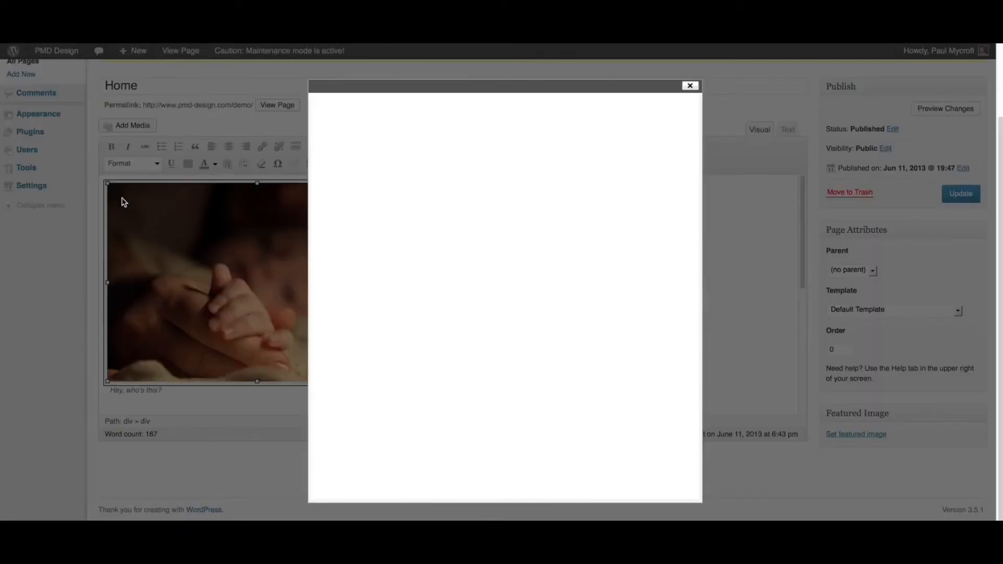
click(492, 260)
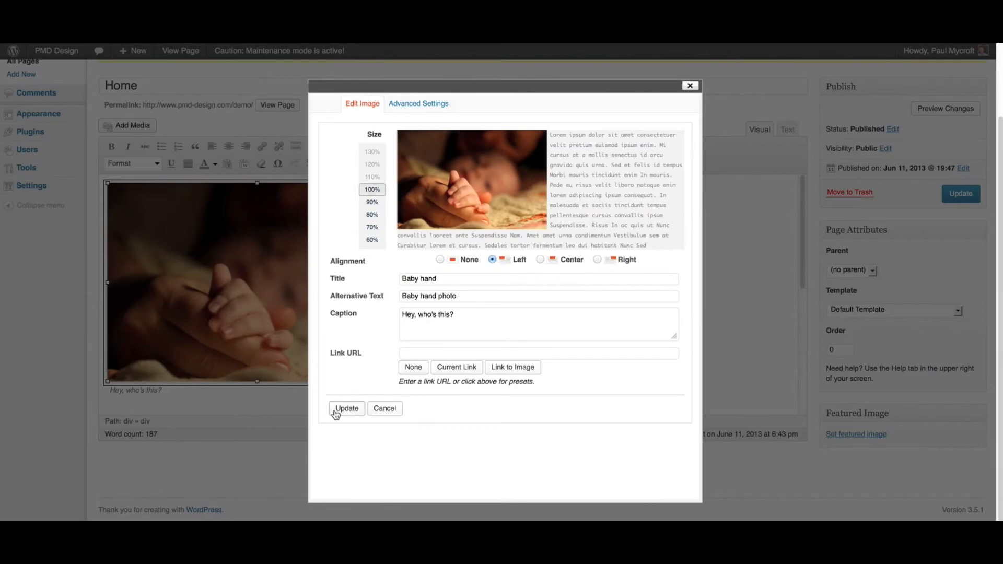
click(334, 409)
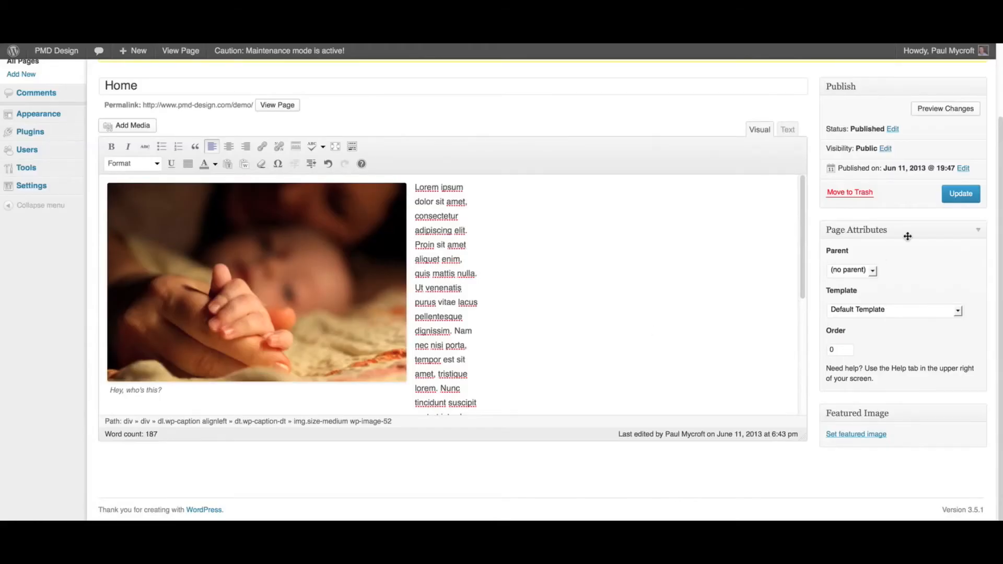
- Update the Home page and reload the live page to confirm the left alignment
click(952, 201)
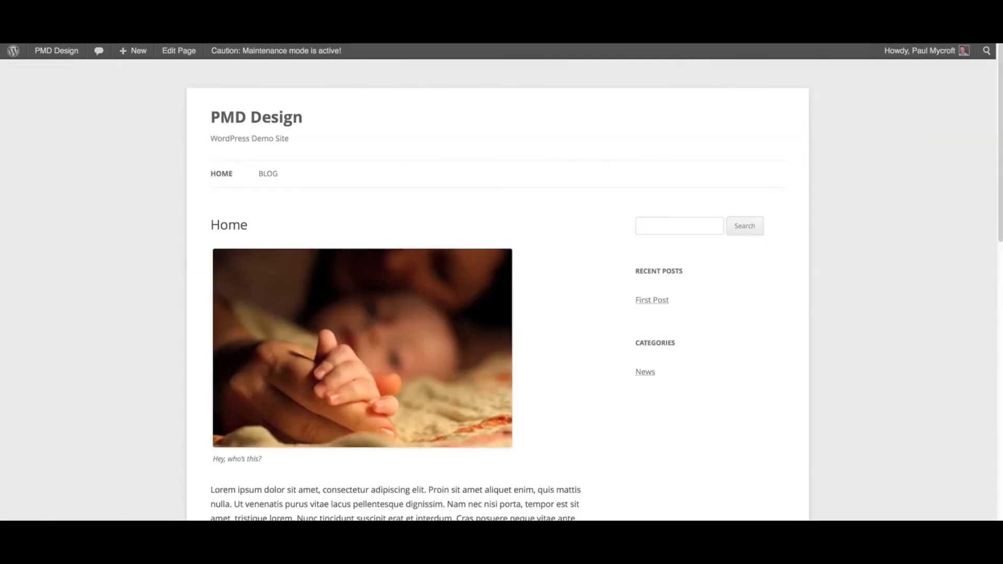
key(super+r)
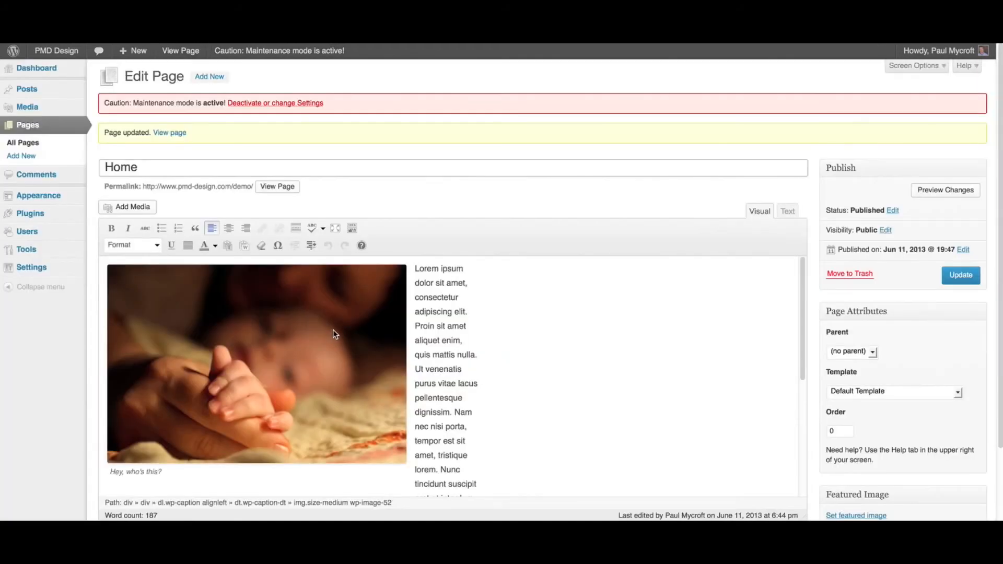
click(331, 330)
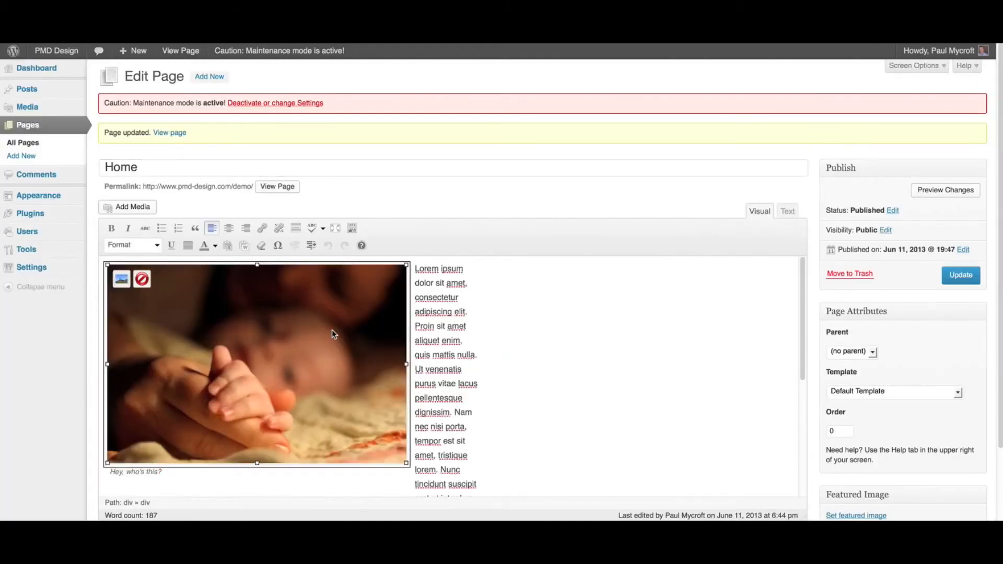
- Change the baby-hand image to Right alignment at 80% size
click(122, 279)
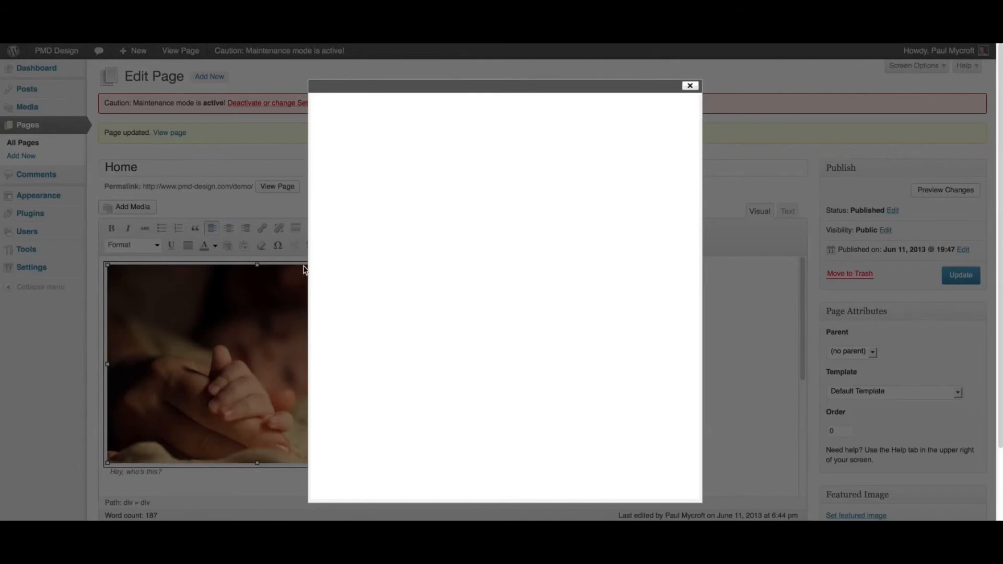
click(598, 261)
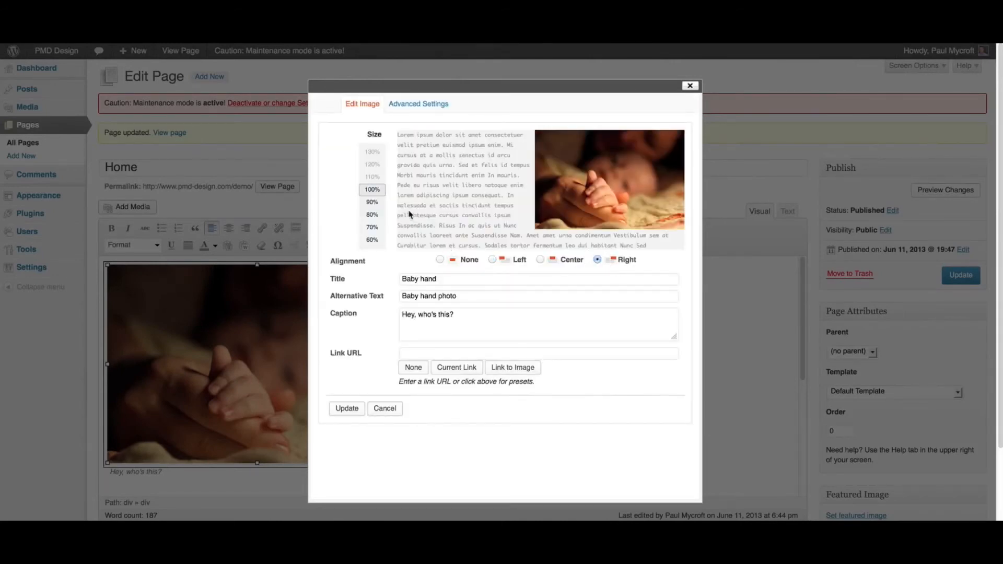
click(372, 202)
click(372, 214)
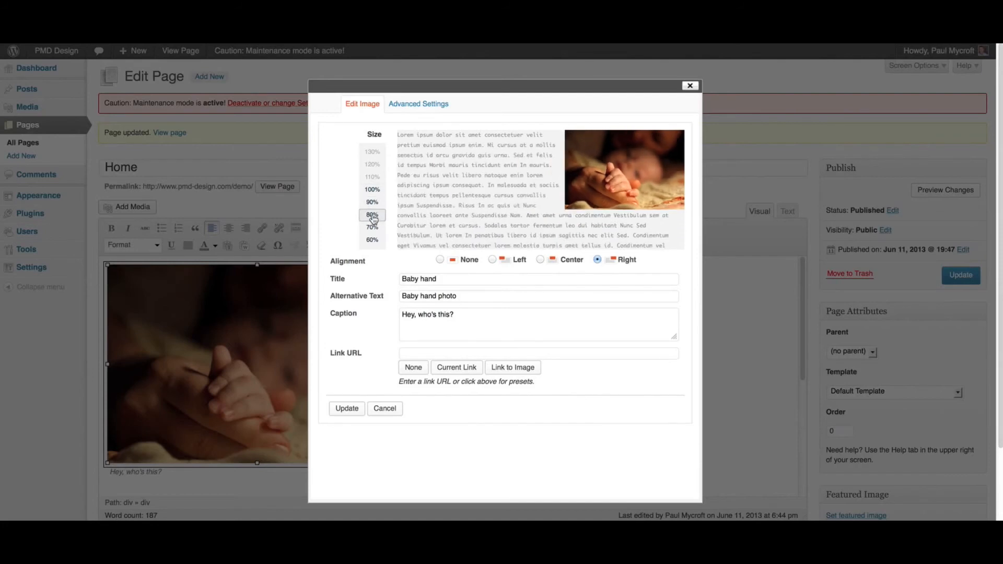
click(347, 408)
- Update the Home page and check the right-aligned 80% image on the live page
click(961, 275)
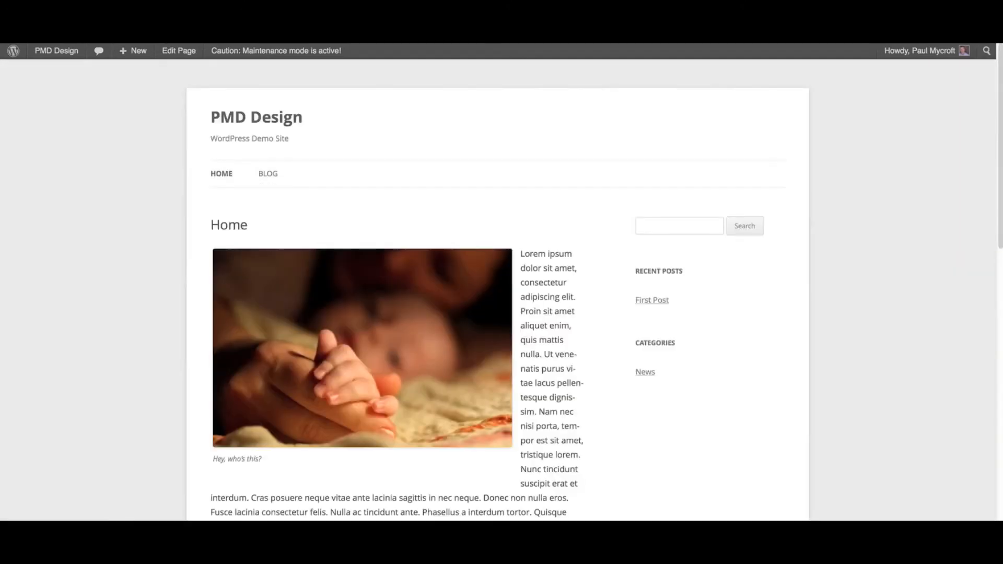
key(super+r)
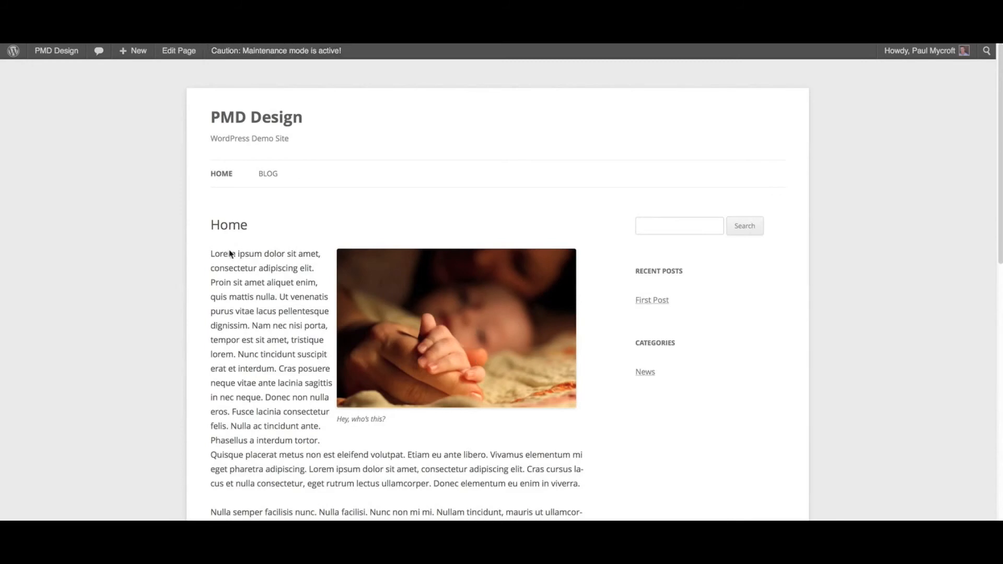
key(ctrl+Tab)
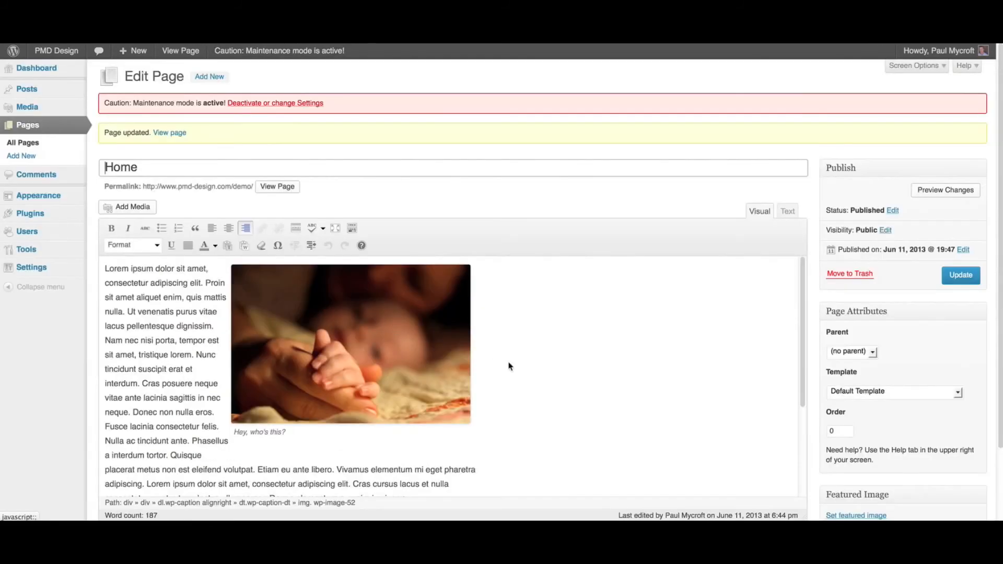
- Insert the Beach toys image at medium size in a new paragraph after 'viverra.'
scroll(603, 385, down, 4)
click(450, 385)
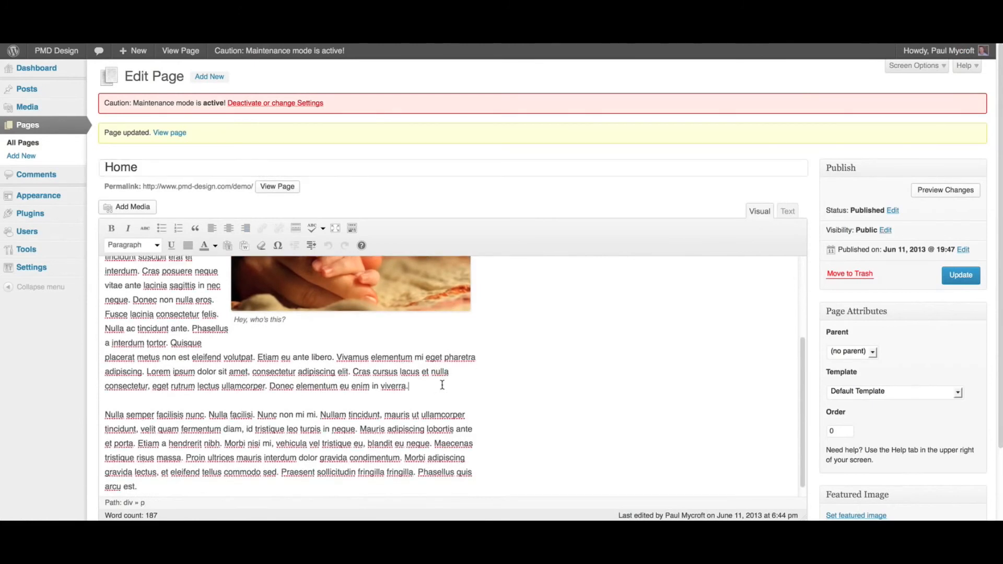
key(Return)
click(118, 206)
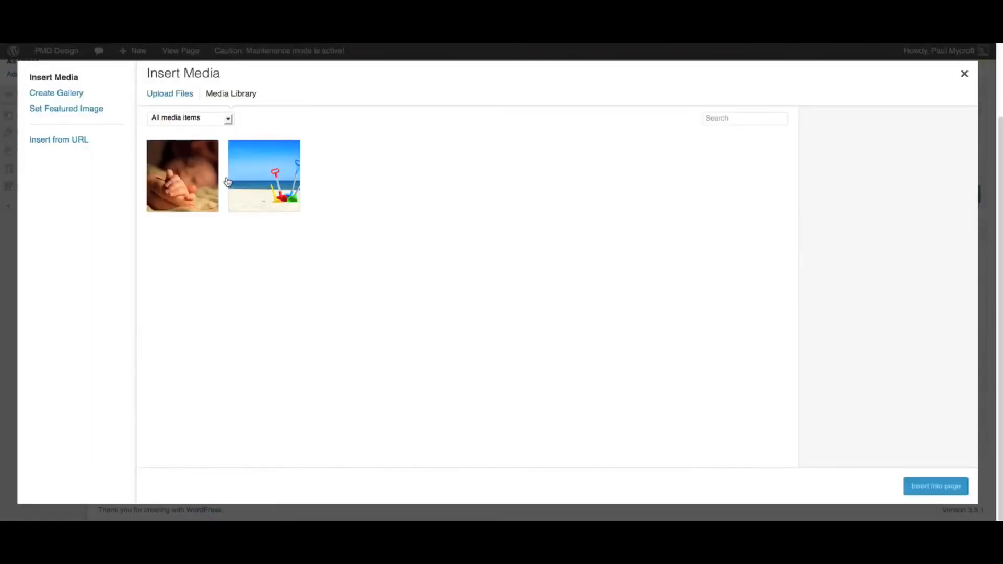
click(266, 185)
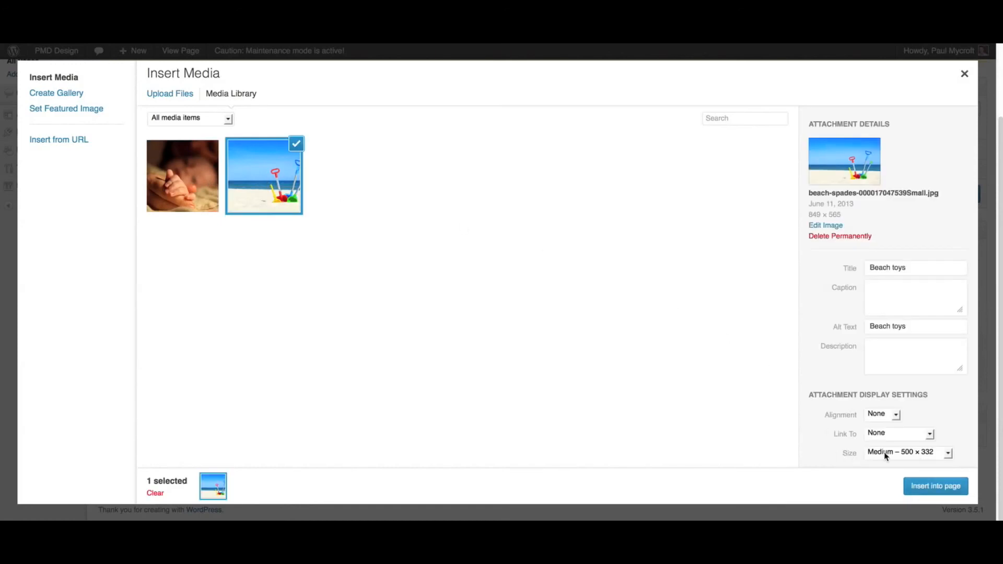
click(936, 485)
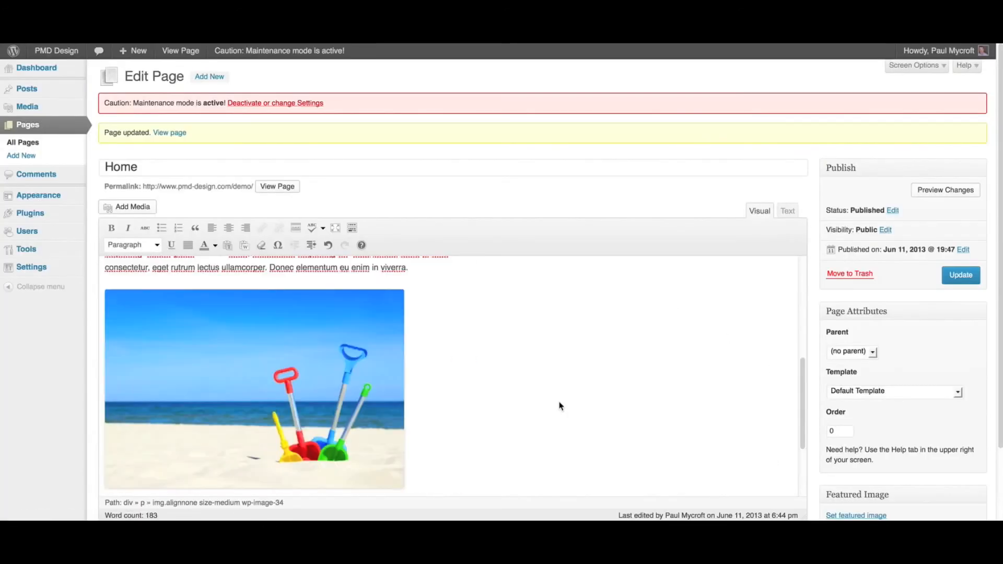
- Insert the Beach toys image again at Thumbnail size after the last paragraph
scroll(559, 406, down, 3)
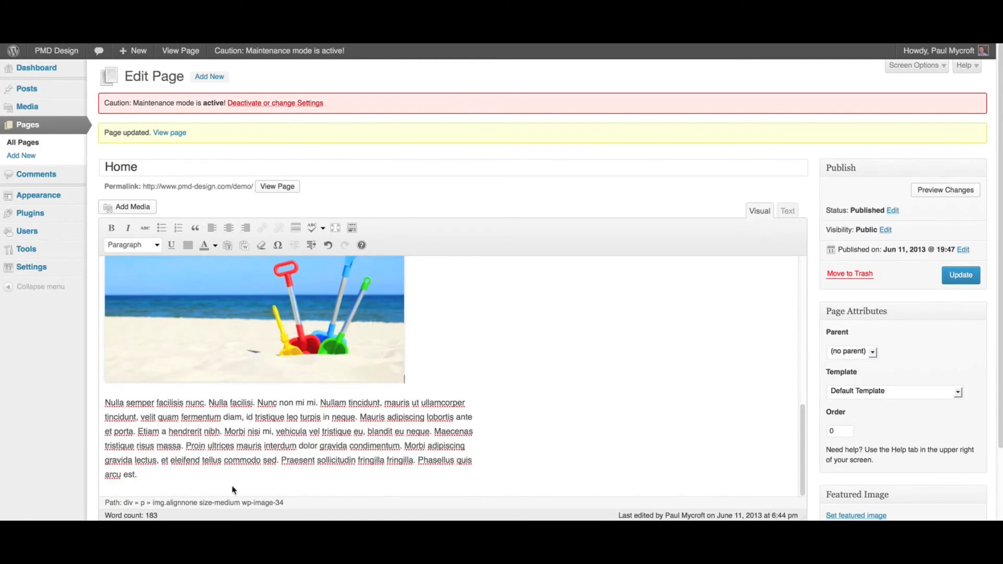
click(178, 486)
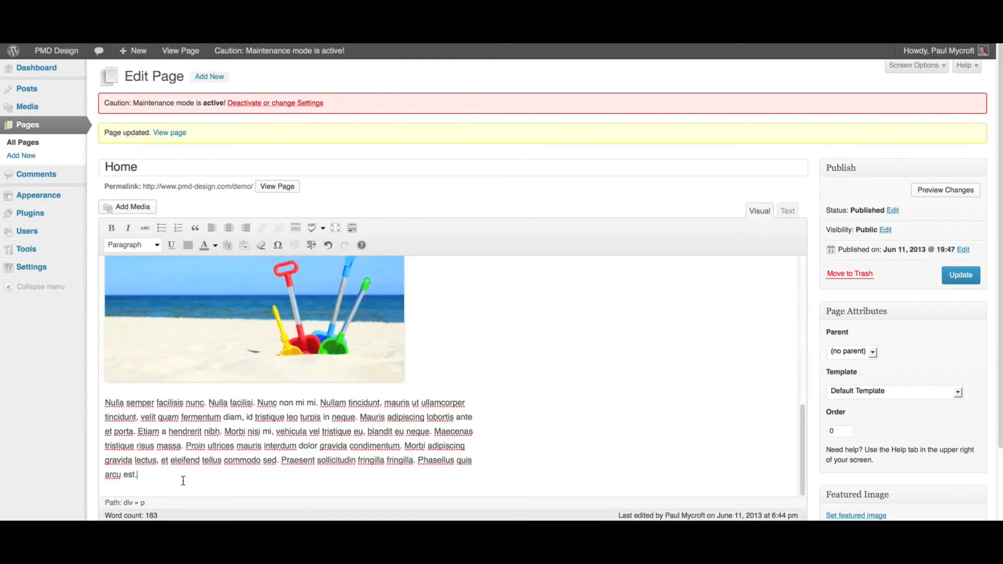
key(Return)
click(134, 207)
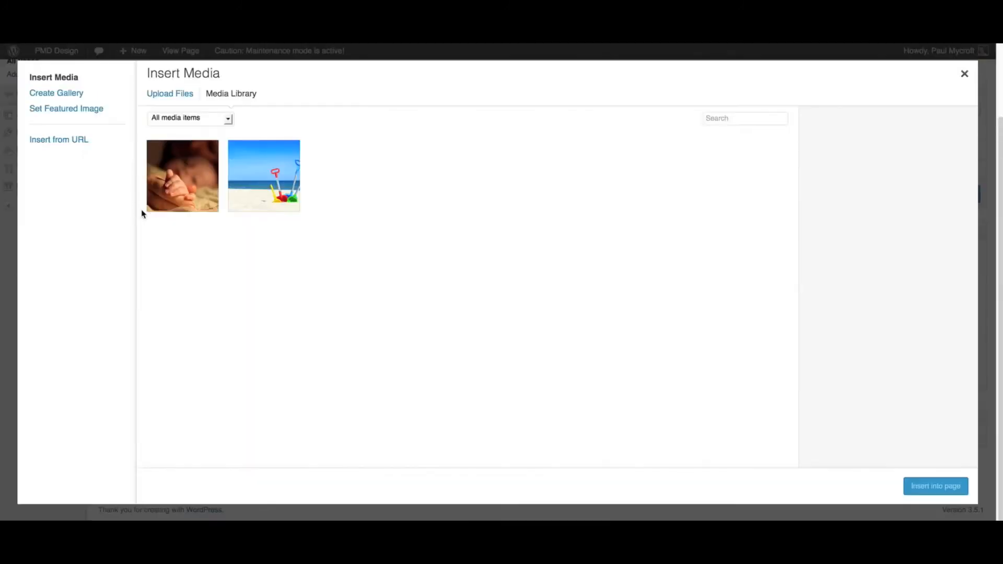
click(257, 198)
click(893, 458)
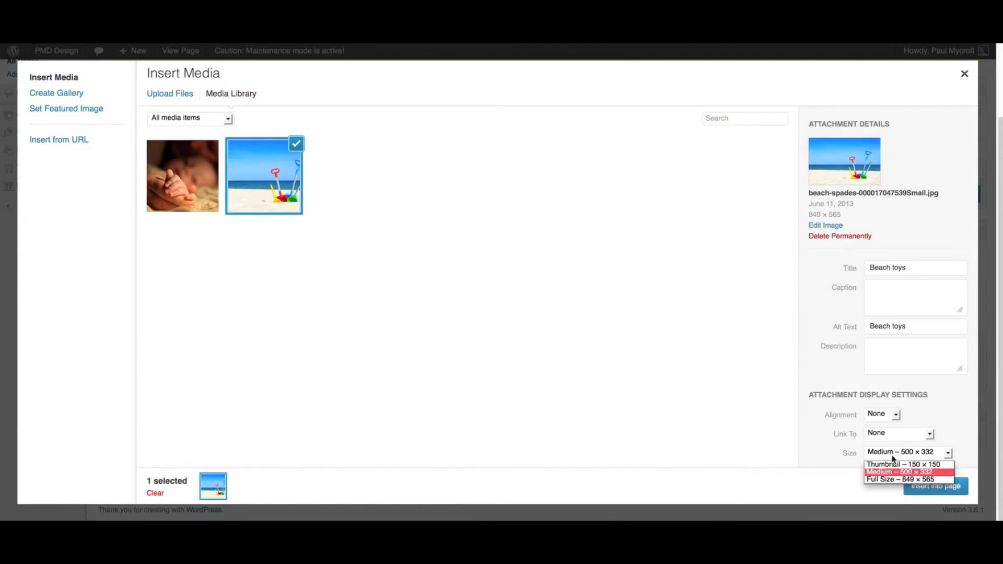
click(899, 464)
click(928, 486)
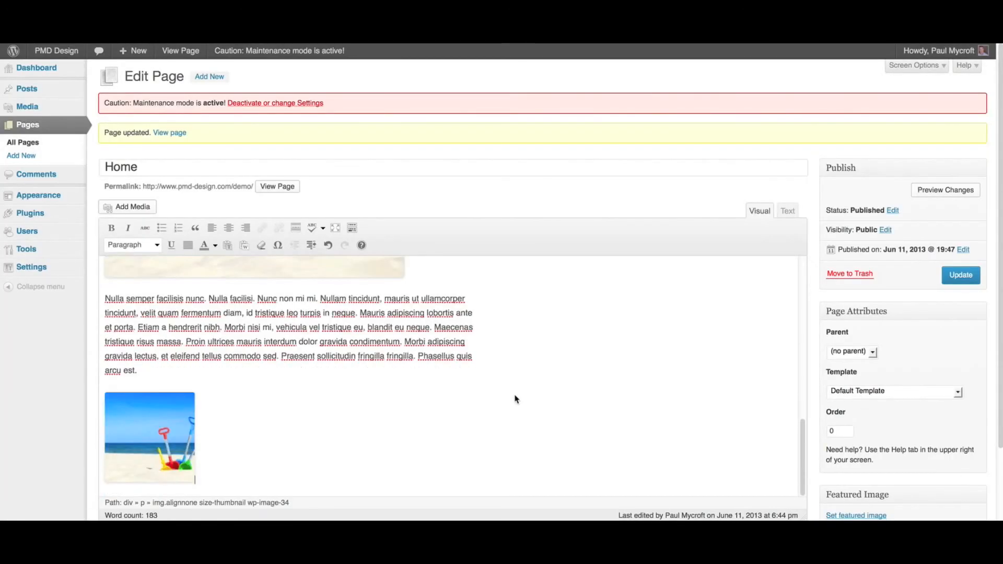
scroll(514, 399, up, 10)
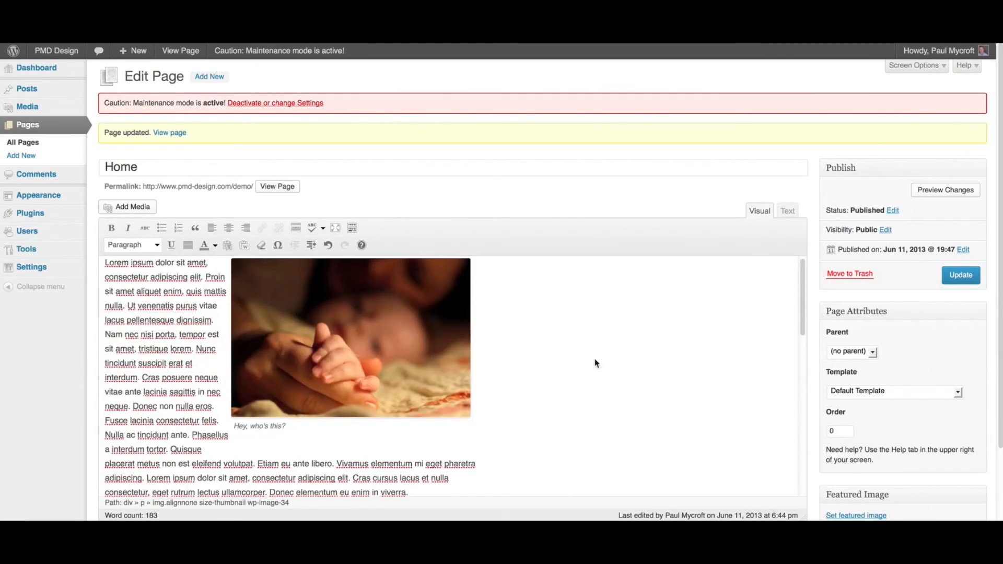
- Update the Home page, then view it live and scroll through the baby photo and both beach-toys images
click(962, 276)
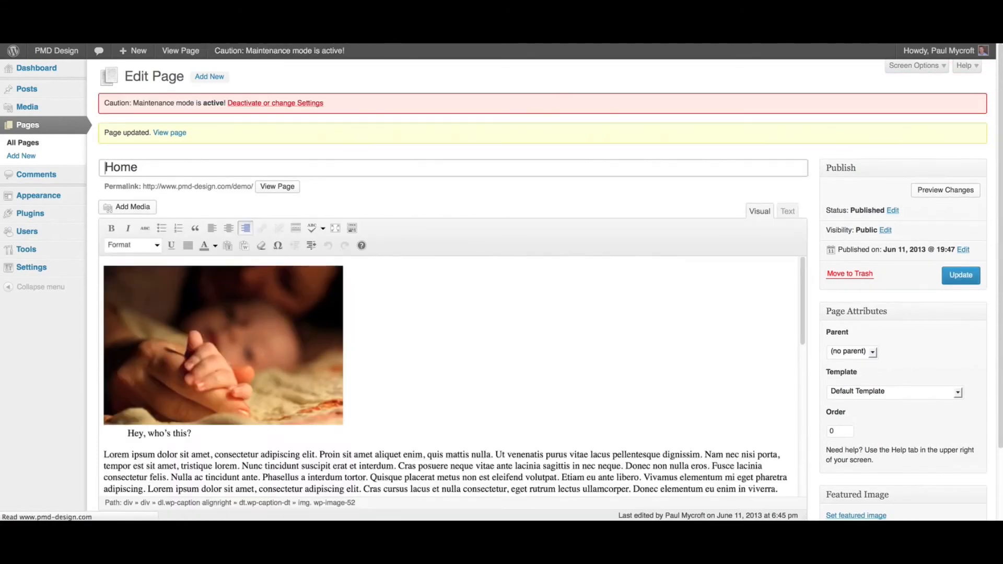
click(180, 51)
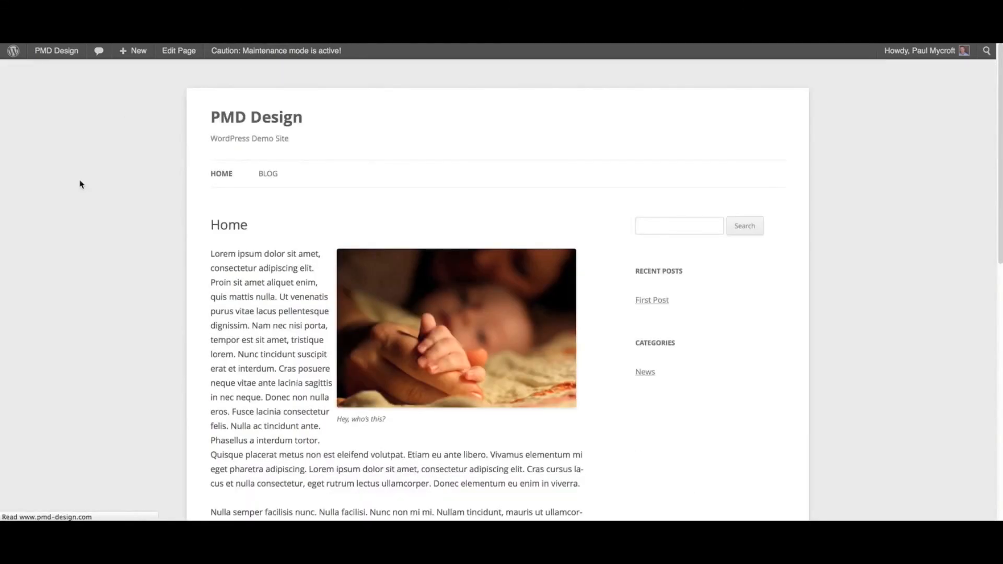
scroll(58, 235, down, 1)
scroll(58, 236, down, 10)
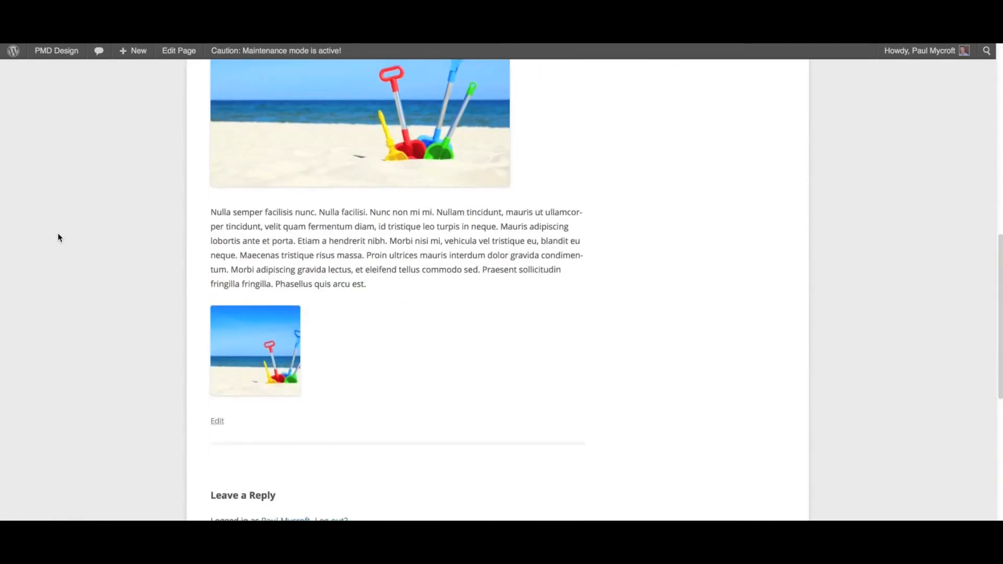
scroll(57, 235, up, 10)
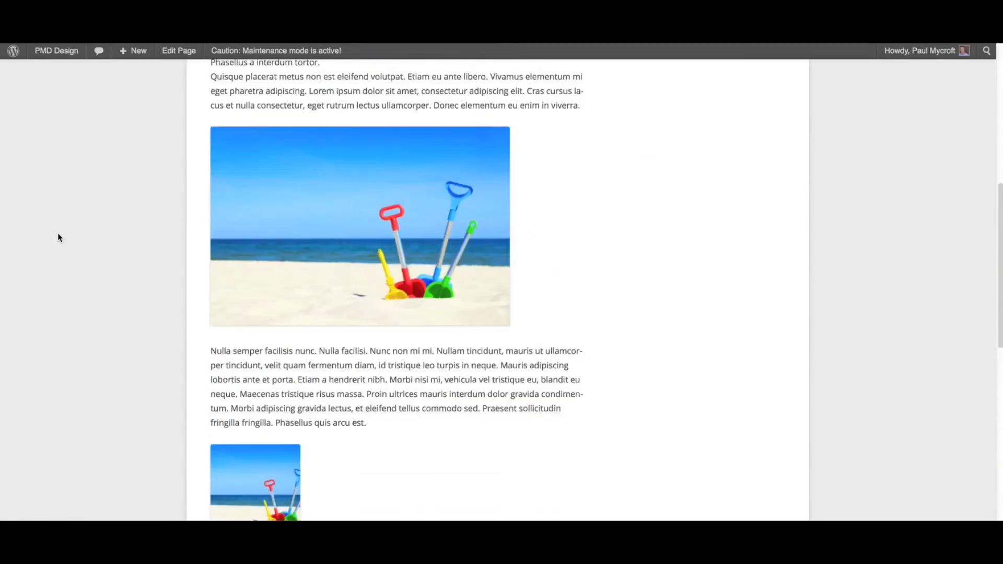